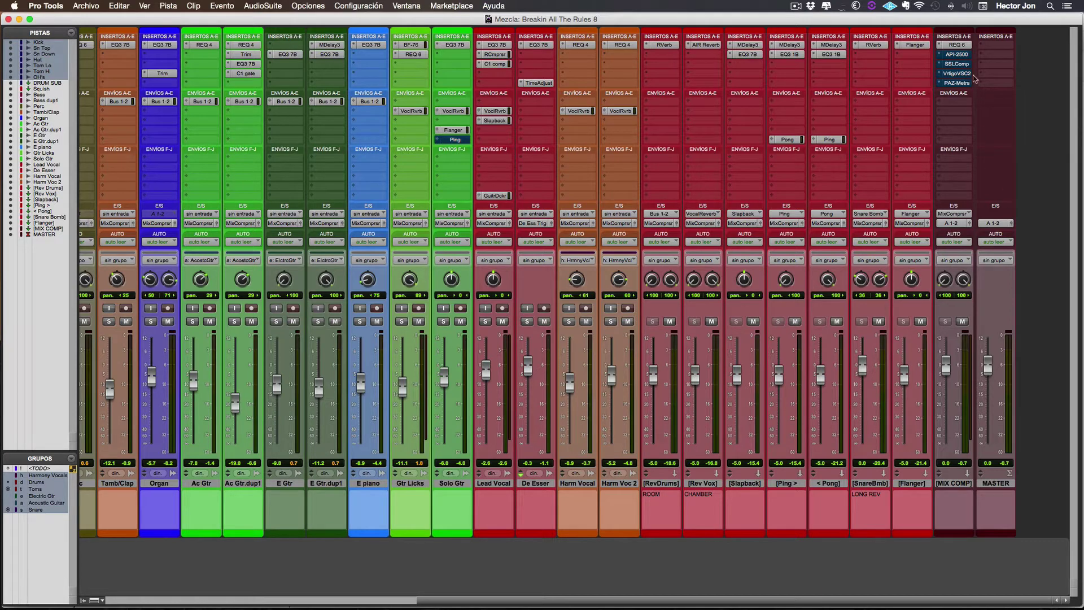
Open the API-2500 compressor inserted on the MIX COMP track and place its window over the middle of the mixer
left_click(963, 55)
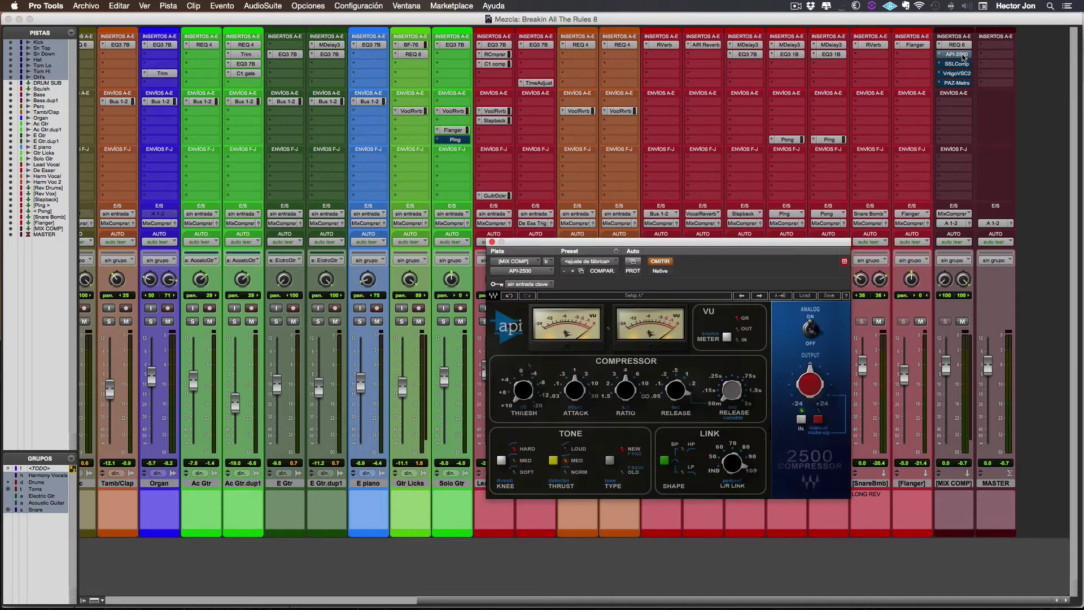
left_click_drag(645, 245, 594, 202)
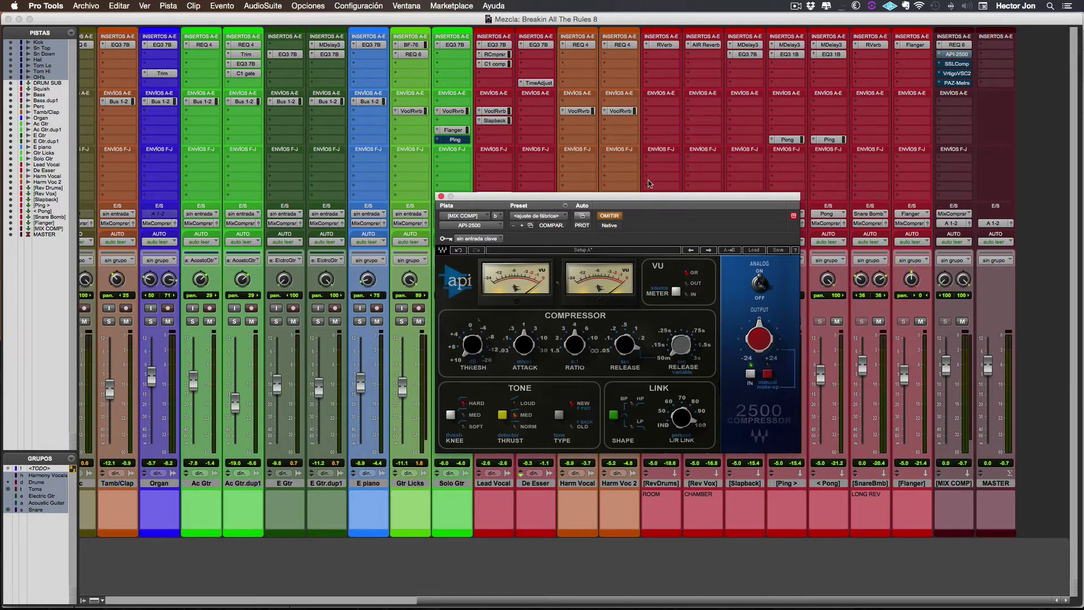
left_click_drag(641, 200, 640, 177)
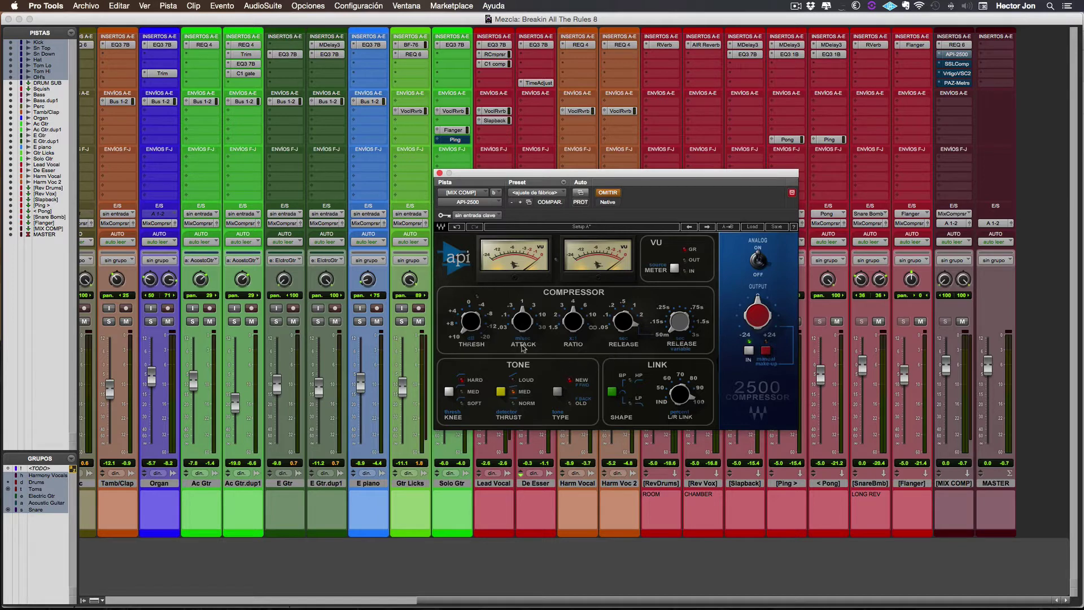
left_click_drag(638, 181, 612, 183)
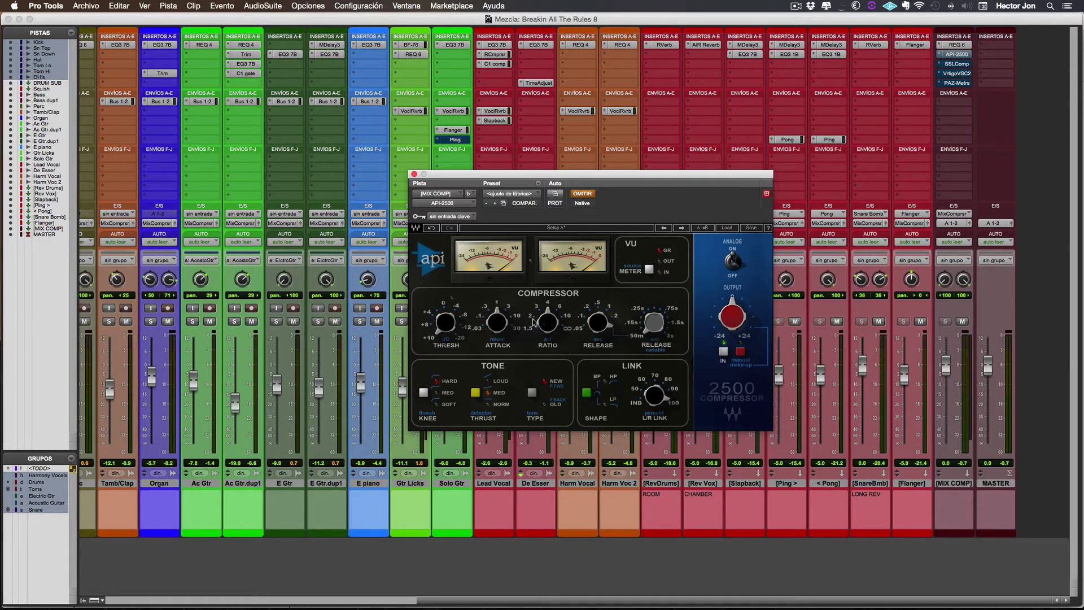
Adjust the API-2500's ratio, attack and release, switching to a fixed release, and take the compressor out of bypass
left_click_drag(546, 323, 549, 319)
left_click_drag(497, 322, 495, 330)
mouse_move(598, 322)
left_mouse_down()
mouse_move(598, 337)
mouse_move(599, 323)
left_mouse_up()
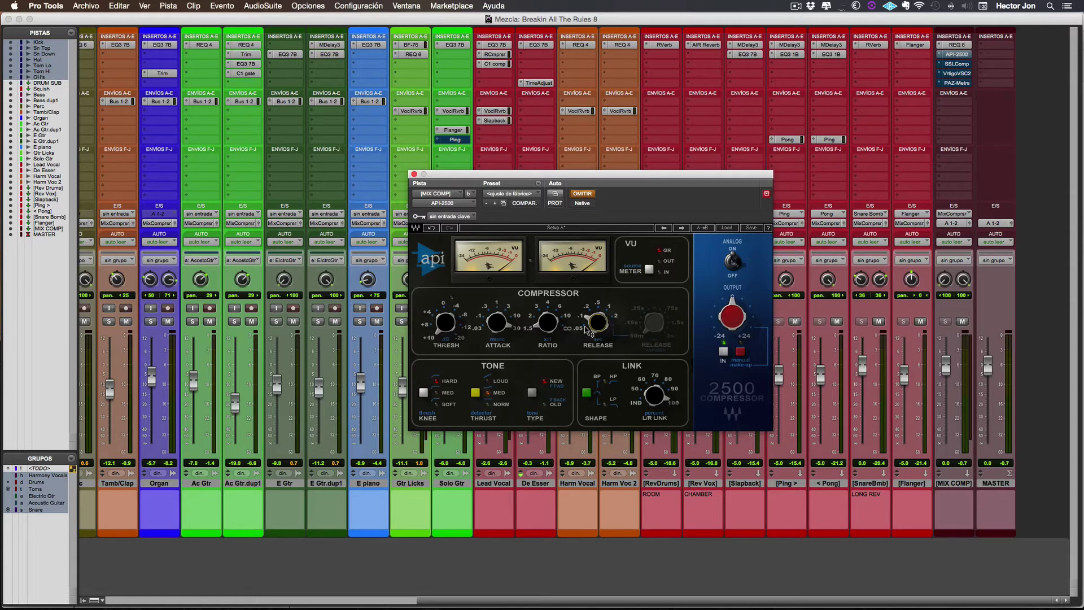
mouse_move(599, 332)
left_click(587, 194)
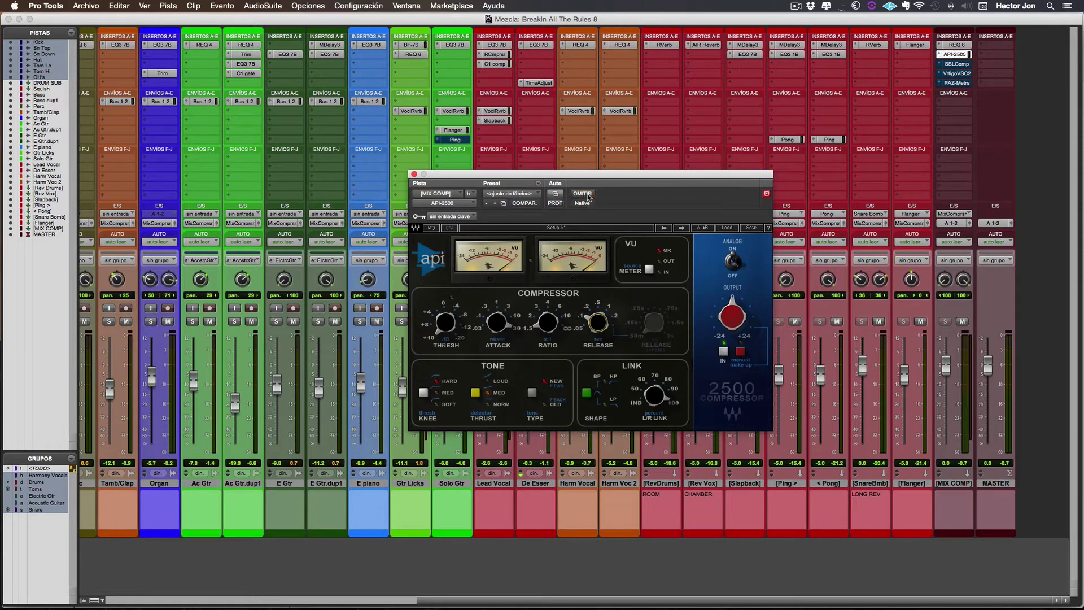
left_click(551, 319)
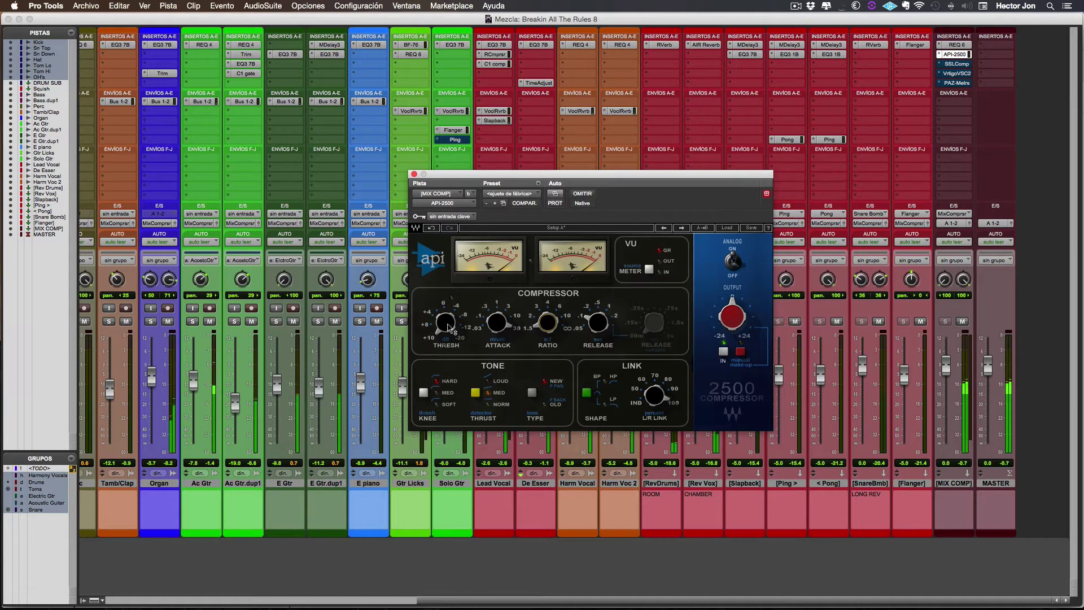
Lower the API-2500's threshold during playback, trim its output gain slightly, and compare the mix with the effect bypassed and active
left_click_drag(455, 329, 455, 382)
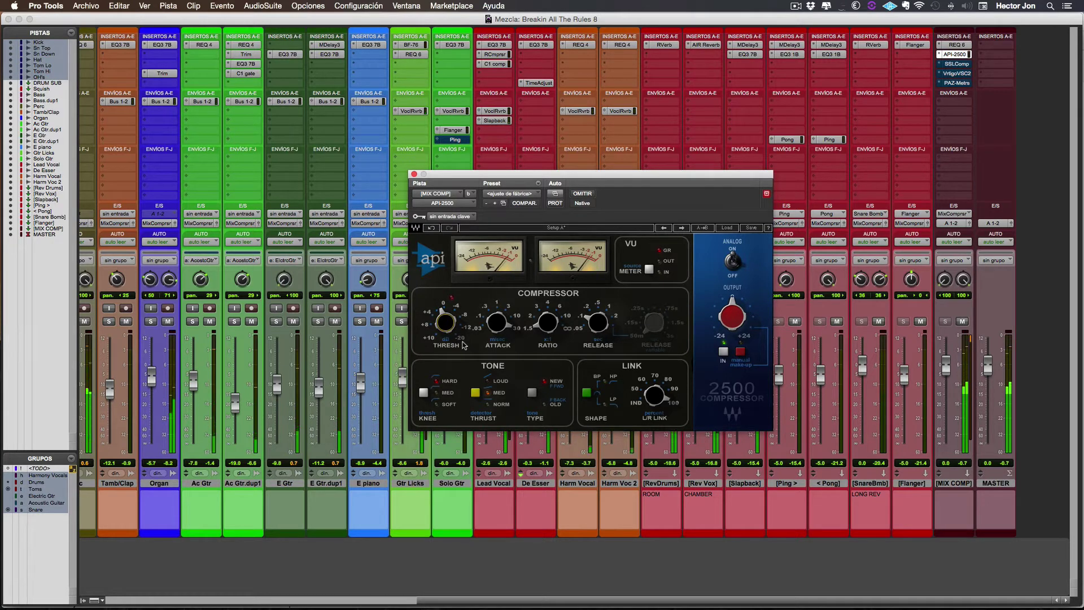
left_click_drag(452, 332, 451, 334)
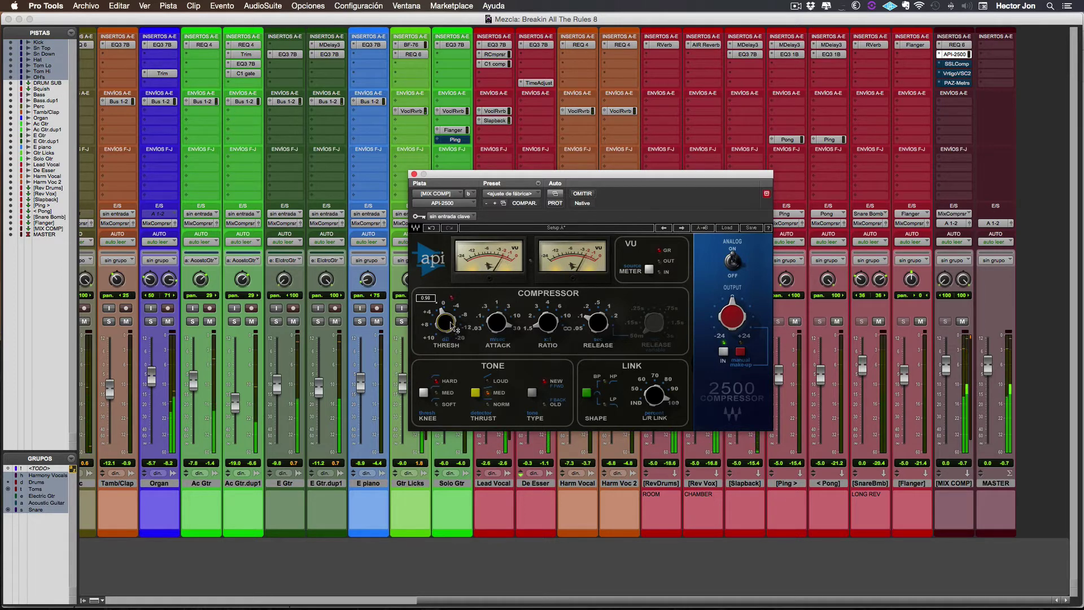
left_click_drag(452, 328, 452, 330)
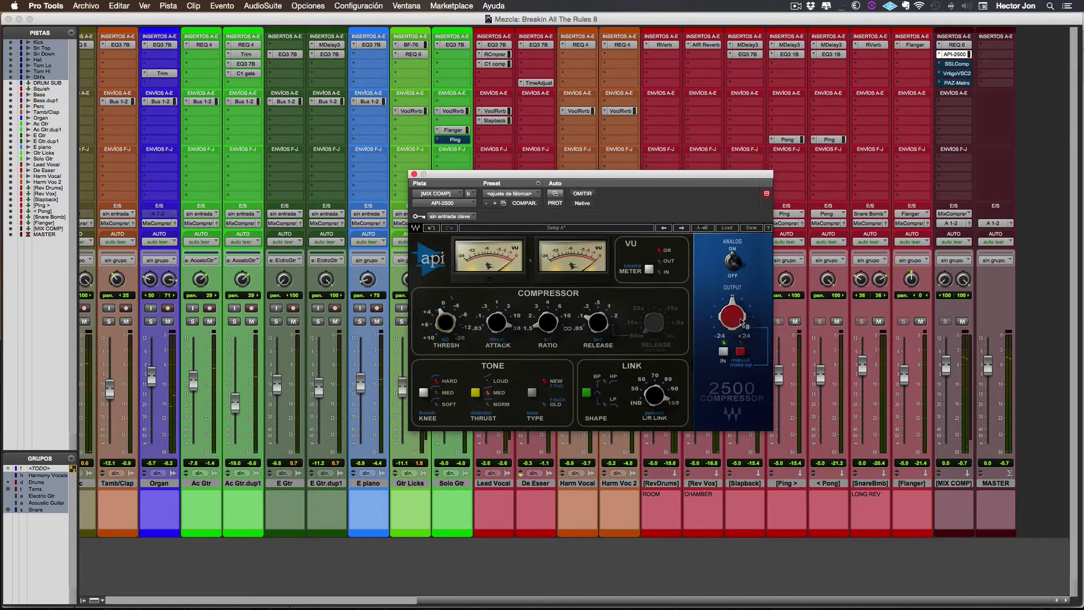
left_click_drag(743, 323, 742, 326)
mouse_move(718, 295)
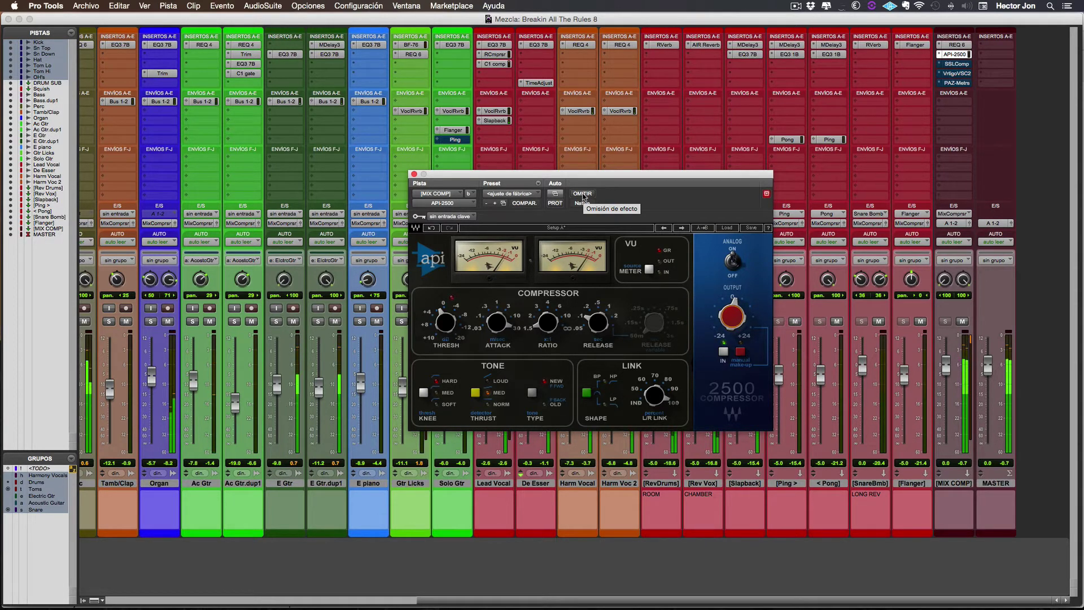
left_click(584, 194)
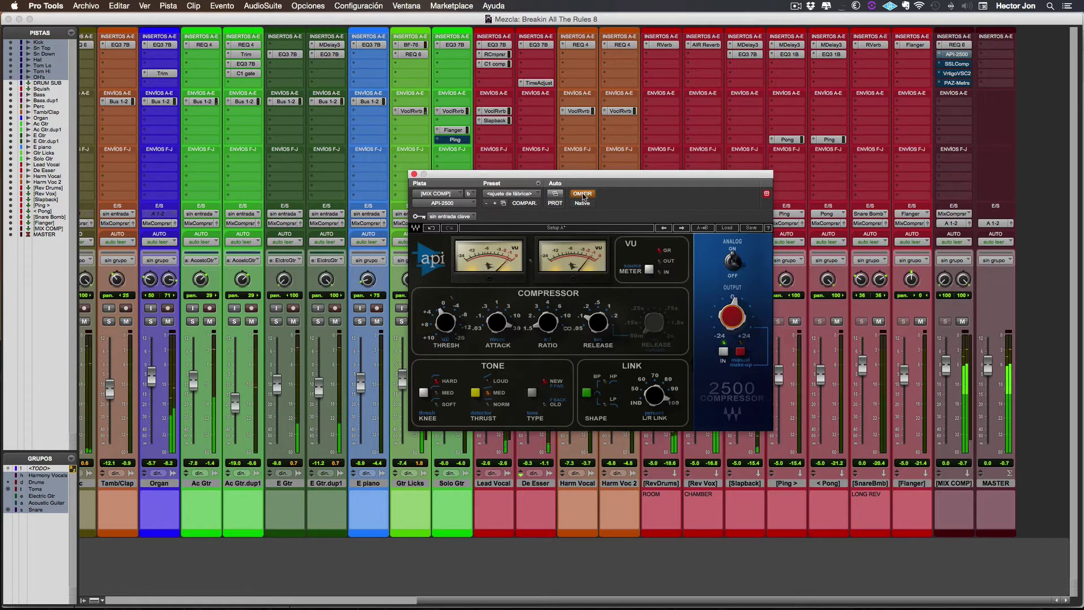
left_click(583, 195)
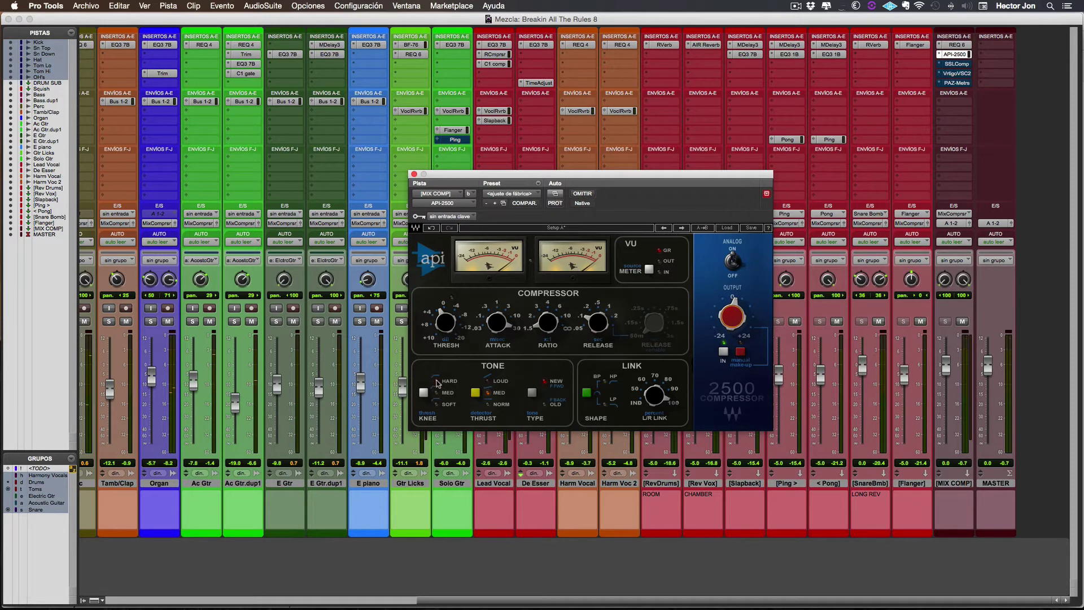
Set the API-2500's knee to Soft and readjust its threshold while the mix plays
left_click(424, 393)
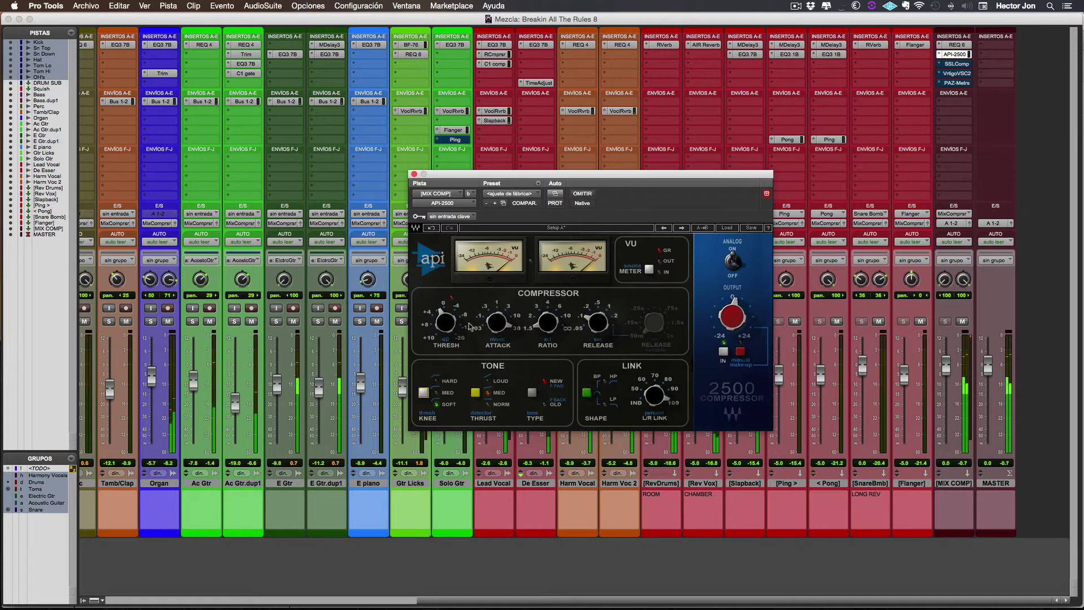
mouse_move(456, 322)
left_click_drag(456, 322, 456, 328)
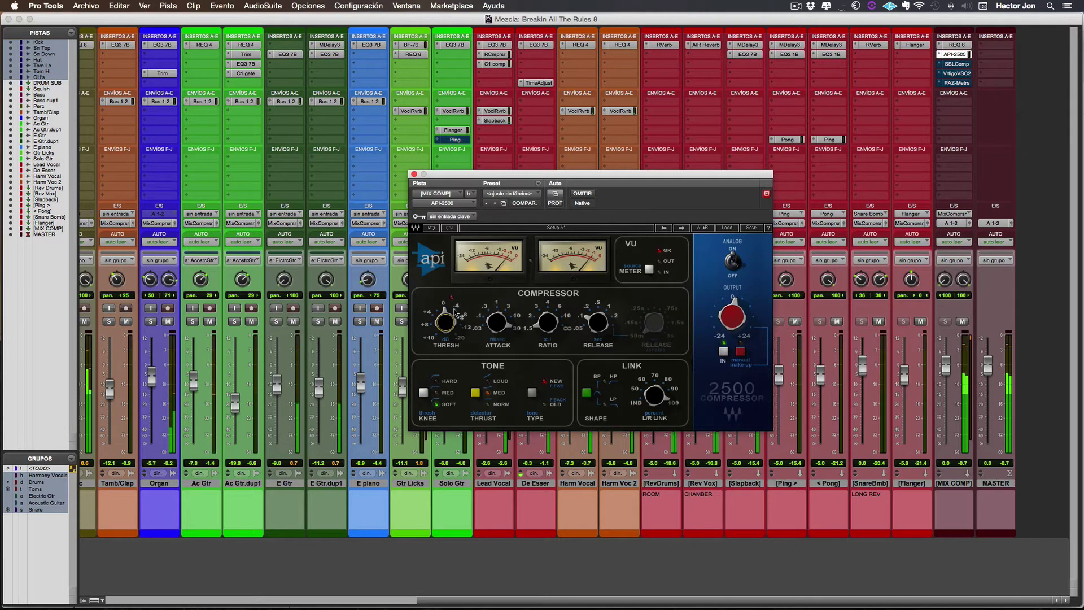
mouse_move(456, 328)
left_mouse_down()
mouse_move(447, 311)
mouse_move(447, 323)
mouse_move(458, 319)
mouse_move(448, 322)
left_mouse_up()
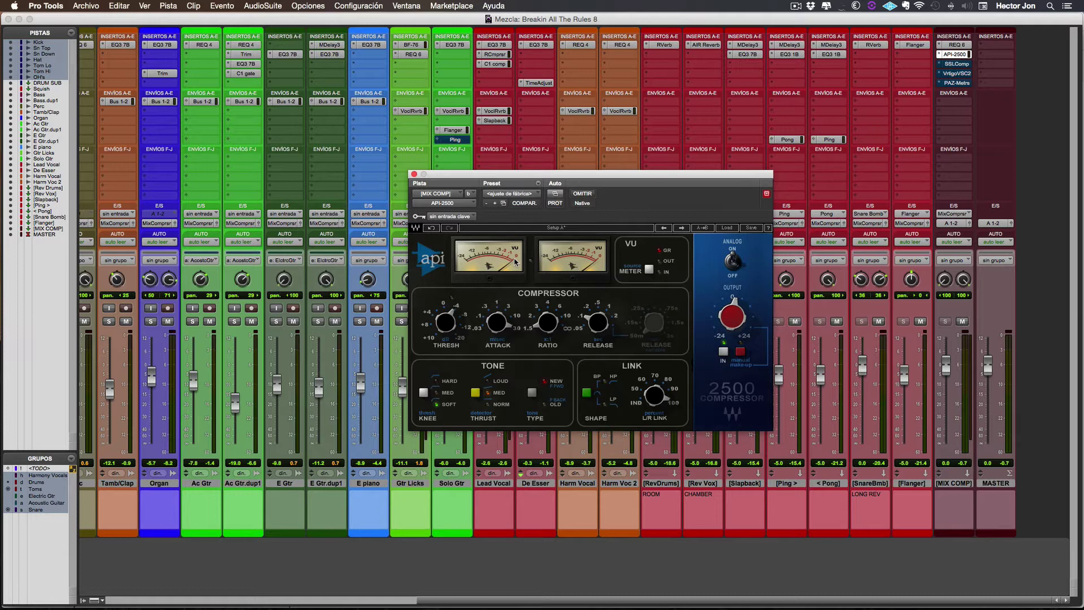
key("space")
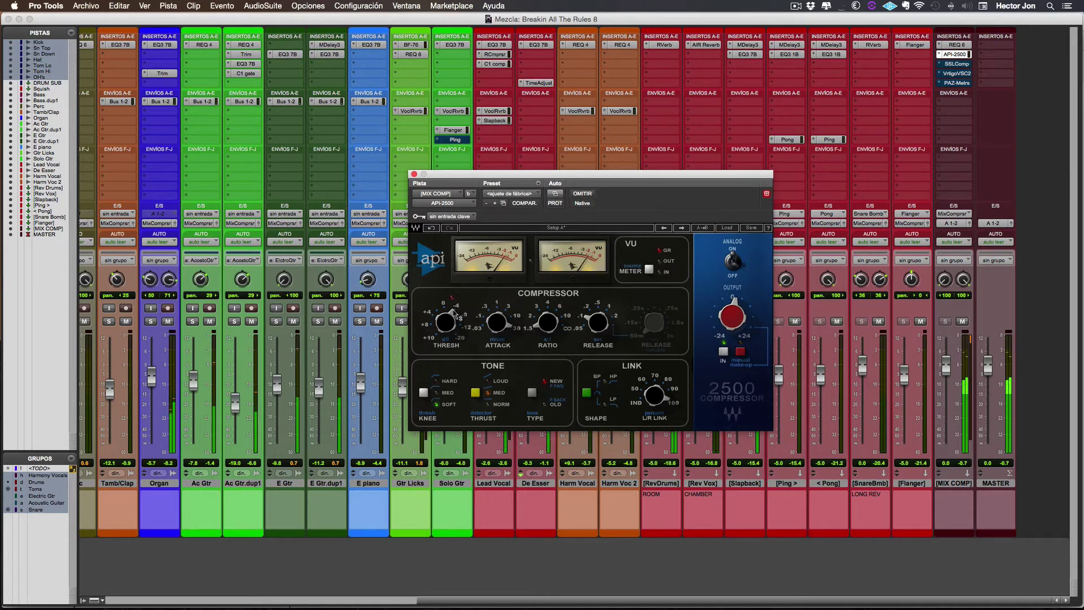
mouse_move(455, 312)
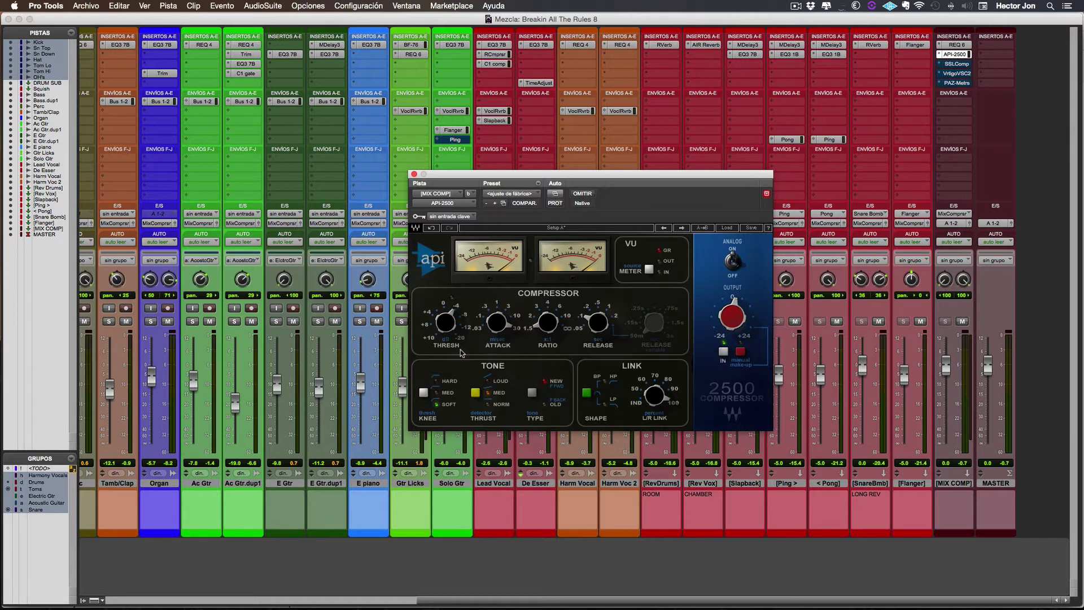
Compare the mix with the API-2500 bypassed and active, and close the compressor's window
left_click(581, 194)
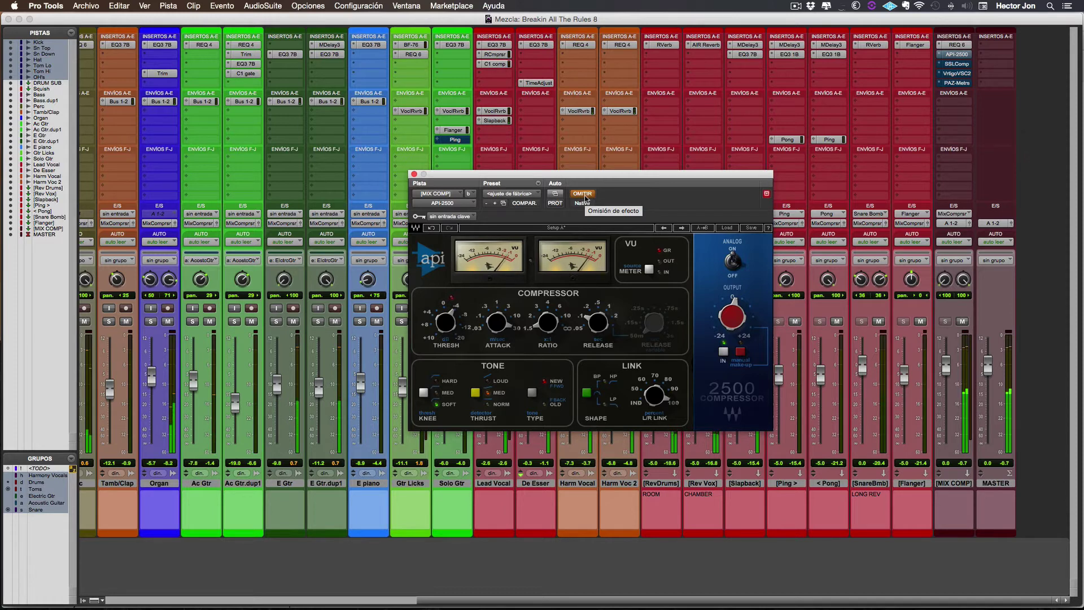
left_click(585, 195)
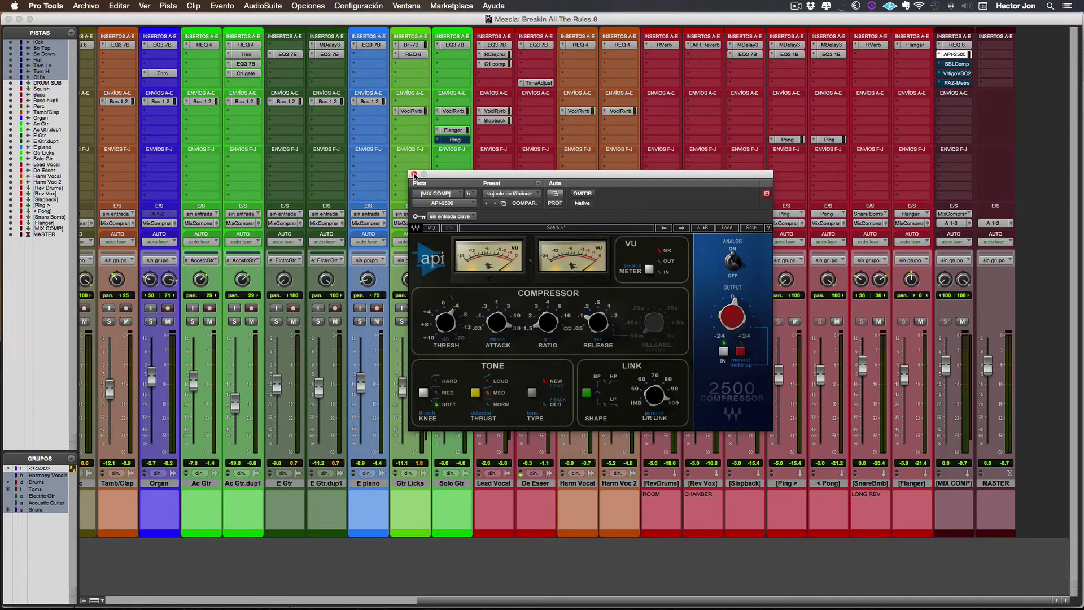
left_click(414, 175)
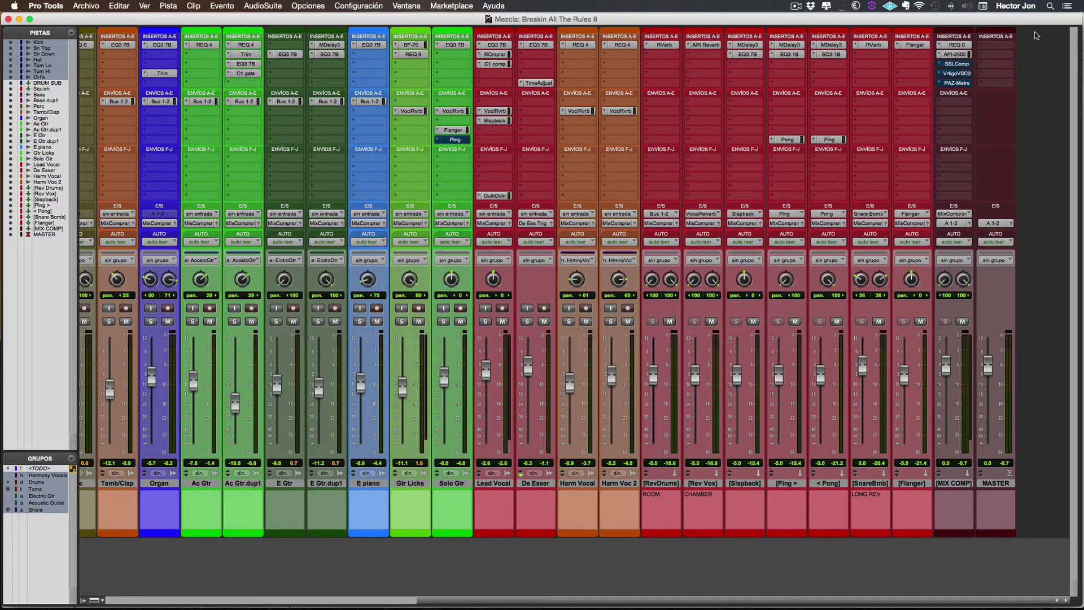
Bypass the API-2500 on MIX COMP, activate and open the SSLComp insert, and reposition its window
left_click(957, 54)
left_click(957, 65)
left_click(957, 65)
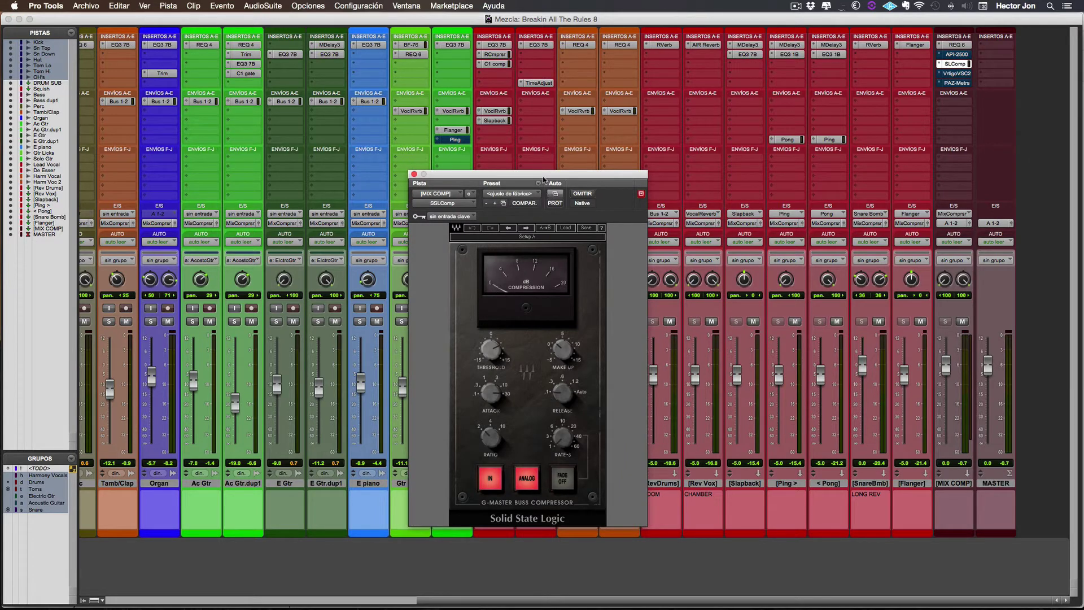
left_click_drag(544, 176, 567, 148)
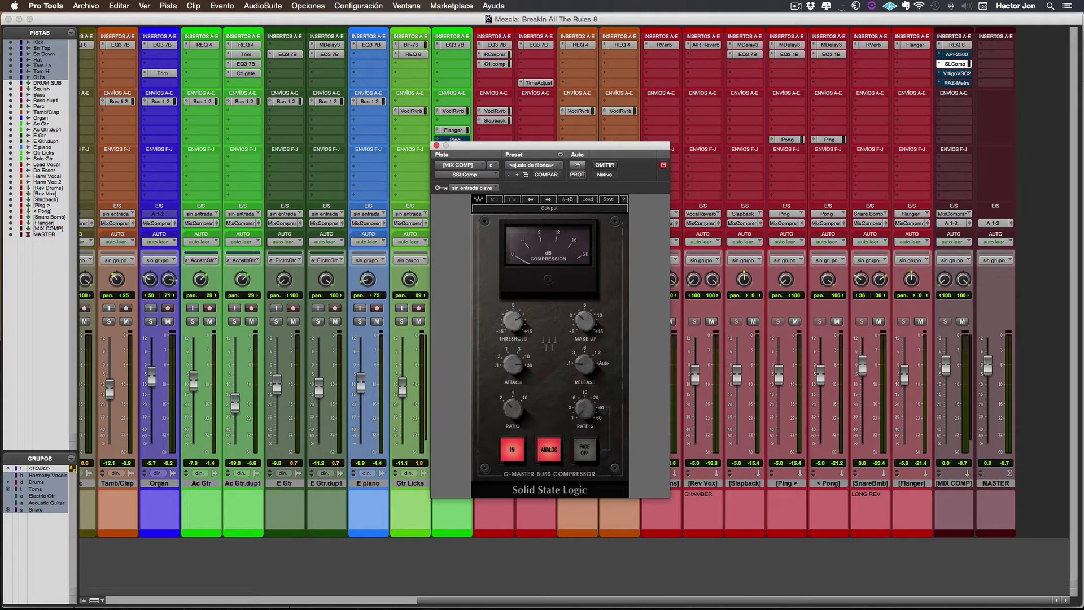
Set the SSLComp's ratio to 4:1 and prepare its threshold, attack and release controls
mouse_move(582, 370)
mouse_move(505, 367)
left_click_drag(512, 407, 512, 400)
mouse_move(589, 409)
mouse_move(514, 332)
mouse_move(522, 356)
mouse_move(539, 409)
Listen to the mix with SSLComp bypassed, reactivate the compressor and restart playback
left_click(606, 166)
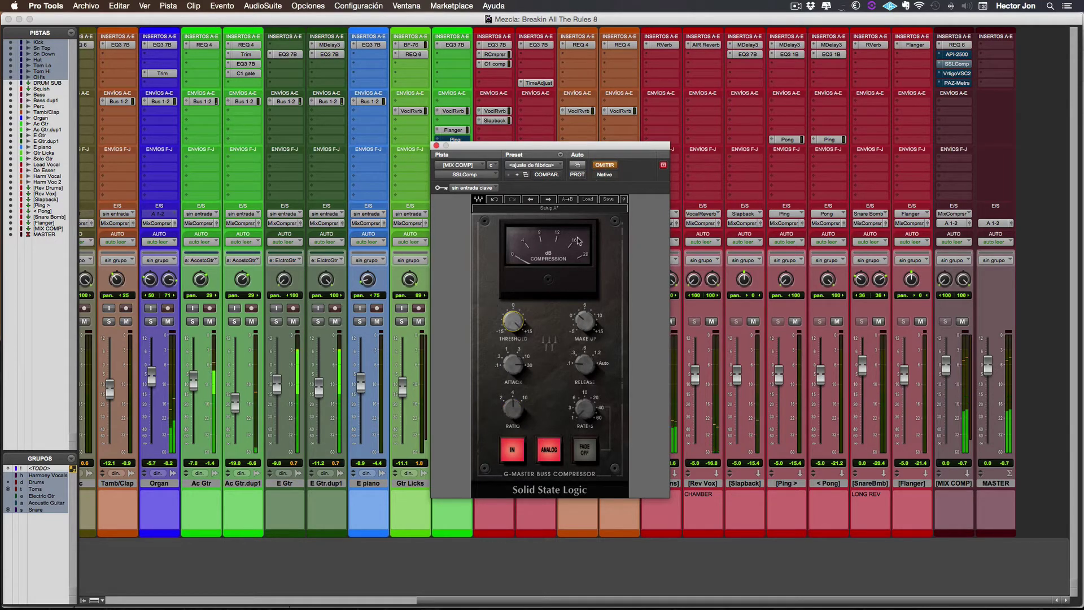
key("space")
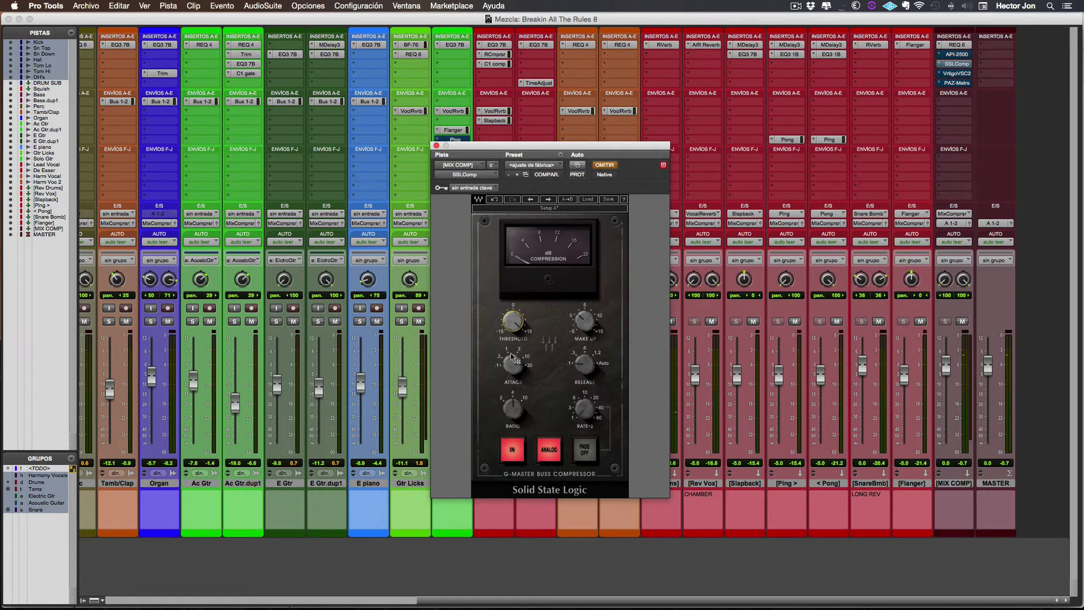
left_click(606, 165)
key("space")
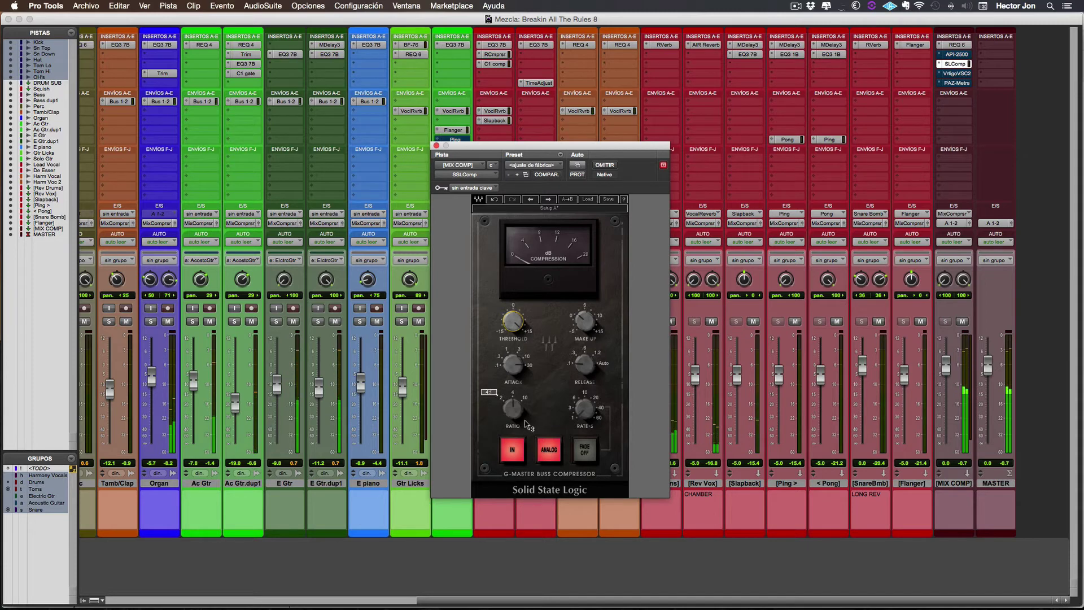
Set SSLComp's attack to 3 ms, lower its threshold and raise the make-up gain, comparing the result against bypass
left_click(520, 371)
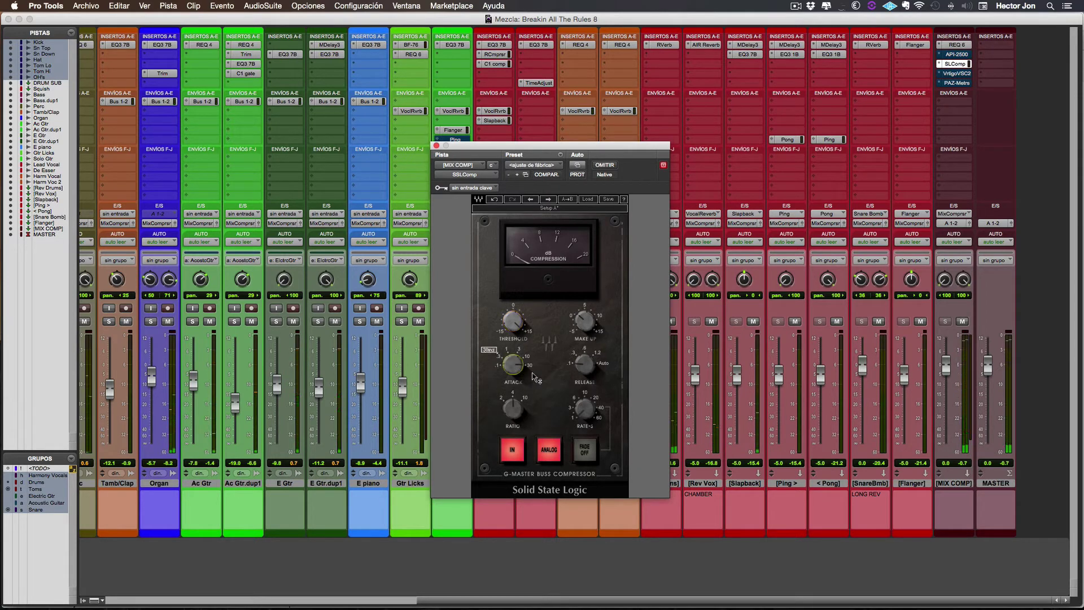
mouse_move(520, 364)
mouse_move(513, 322)
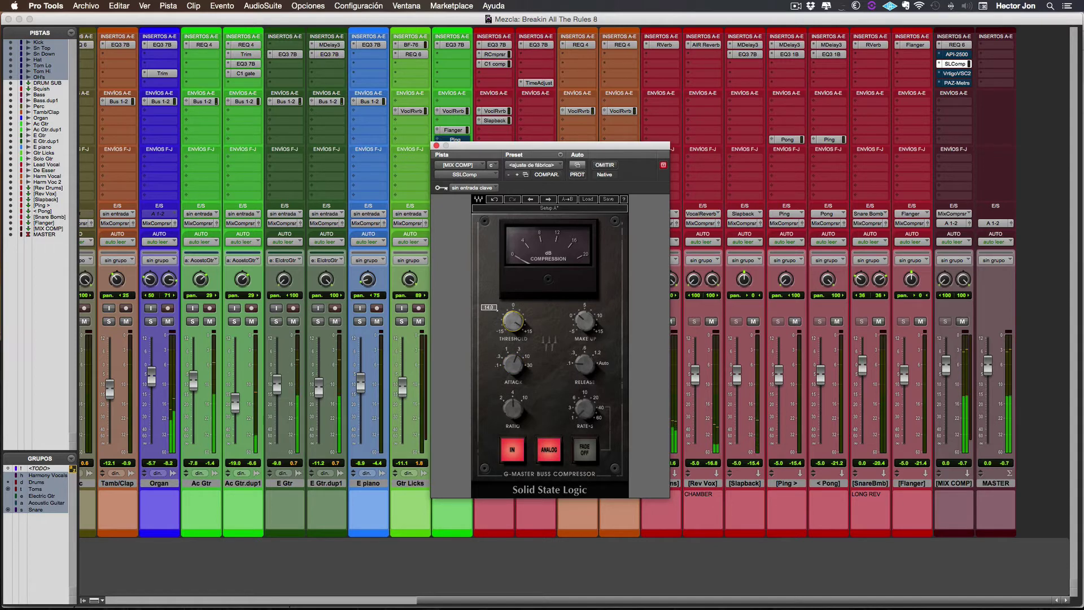
mouse_move(514, 322)
left_mouse_down()
mouse_move(514, 339)
mouse_move(512, 320)
left_mouse_up()
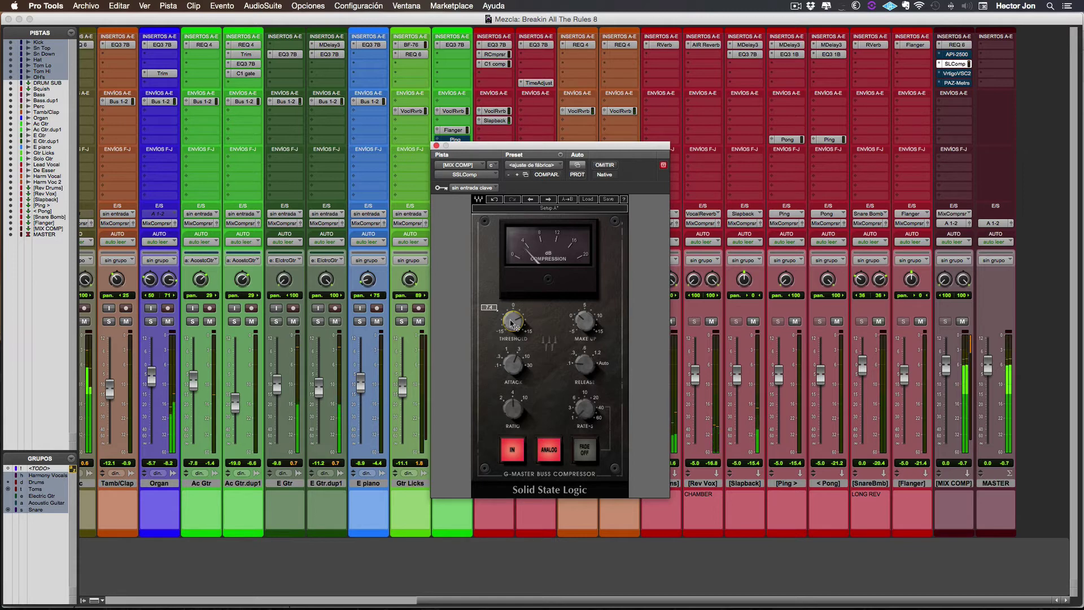
left_click_drag(585, 321, 585, 319)
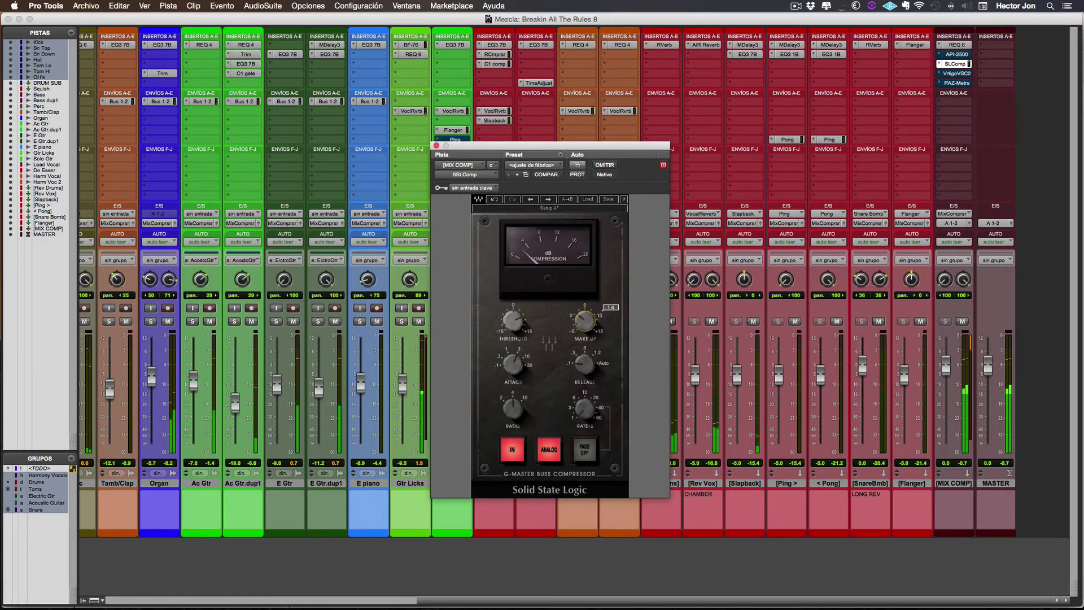
left_click(609, 165)
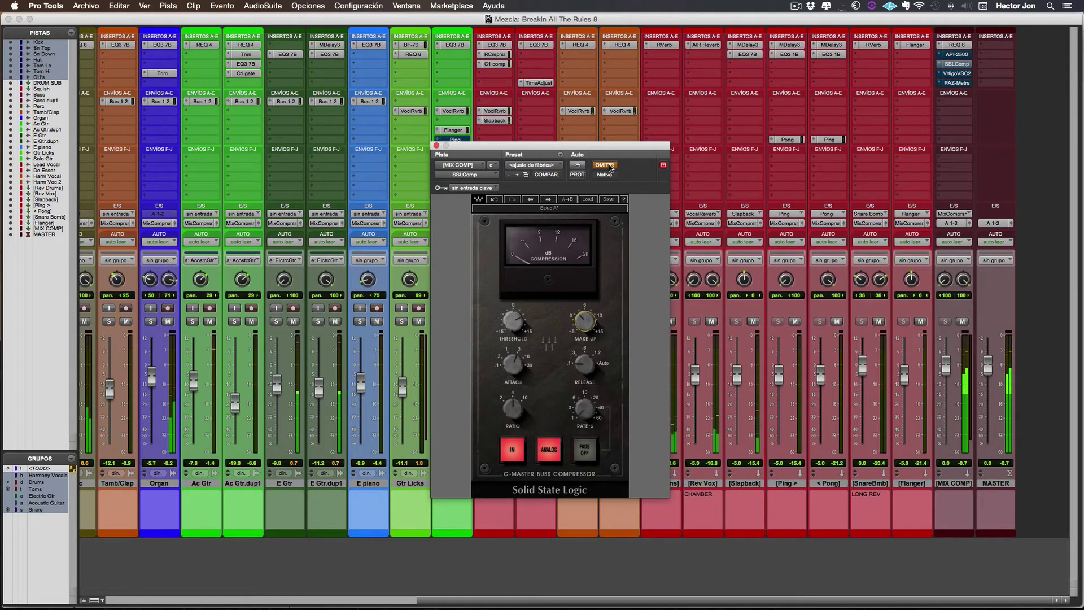
left_click(609, 165)
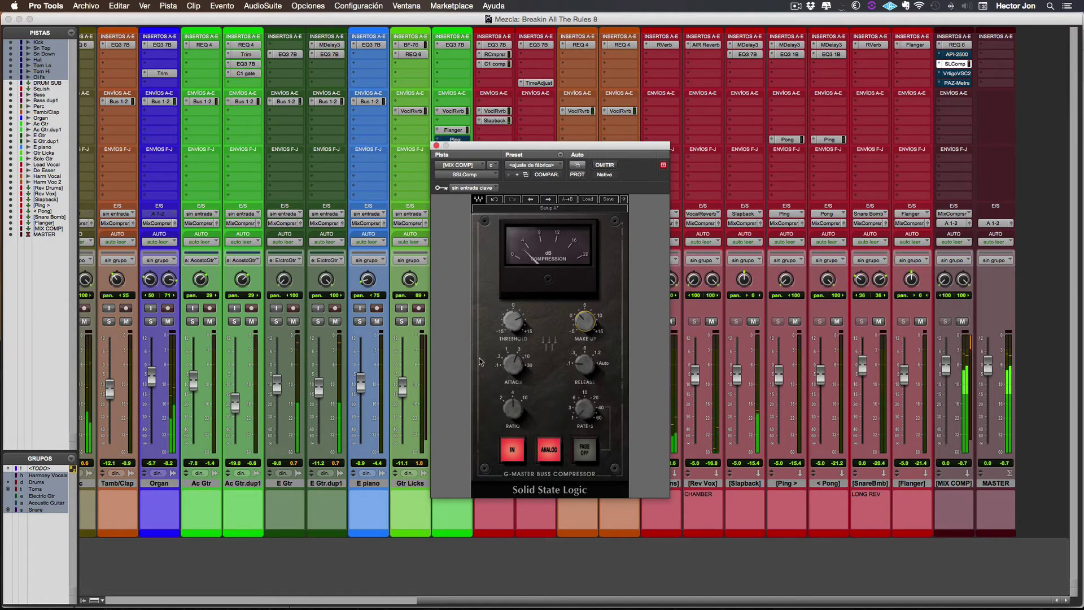
Readjust SSLComp's threshold and set a faster attack
mouse_move(520, 371)
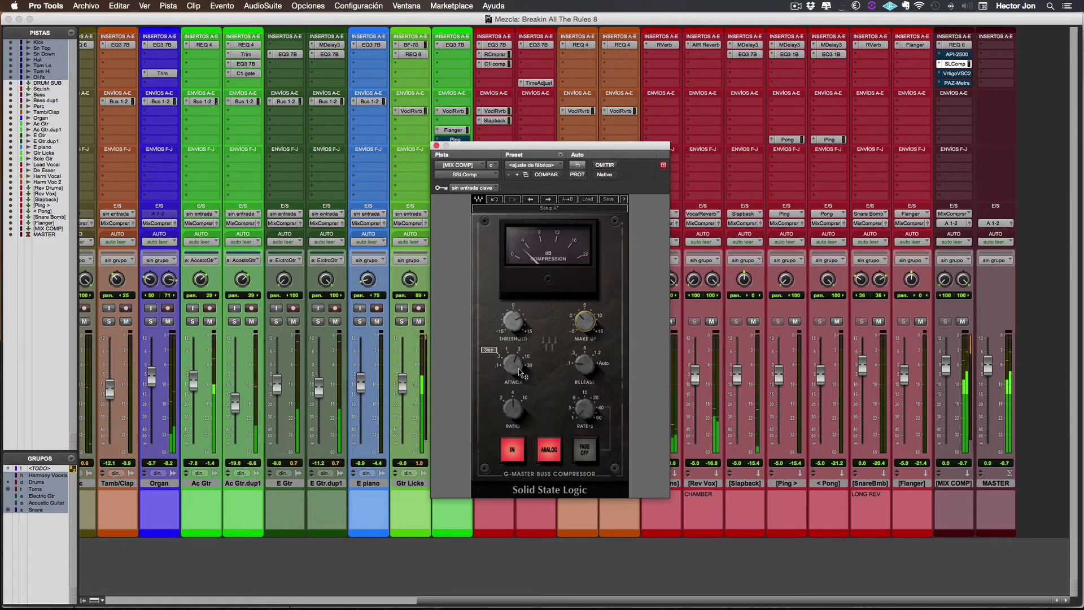
mouse_move(513, 321)
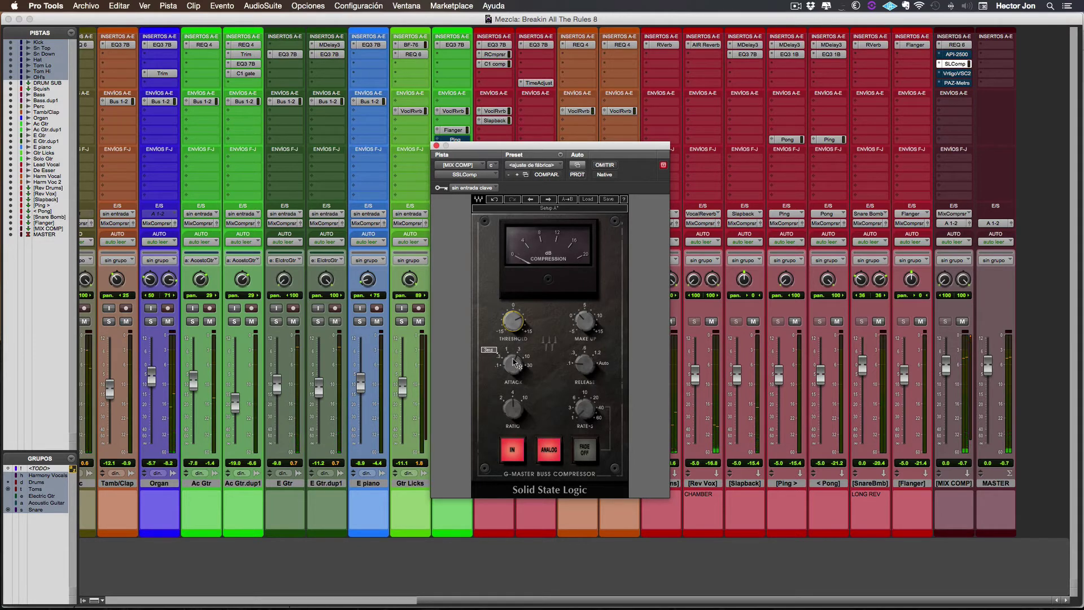
left_click_drag(515, 368, 509, 367)
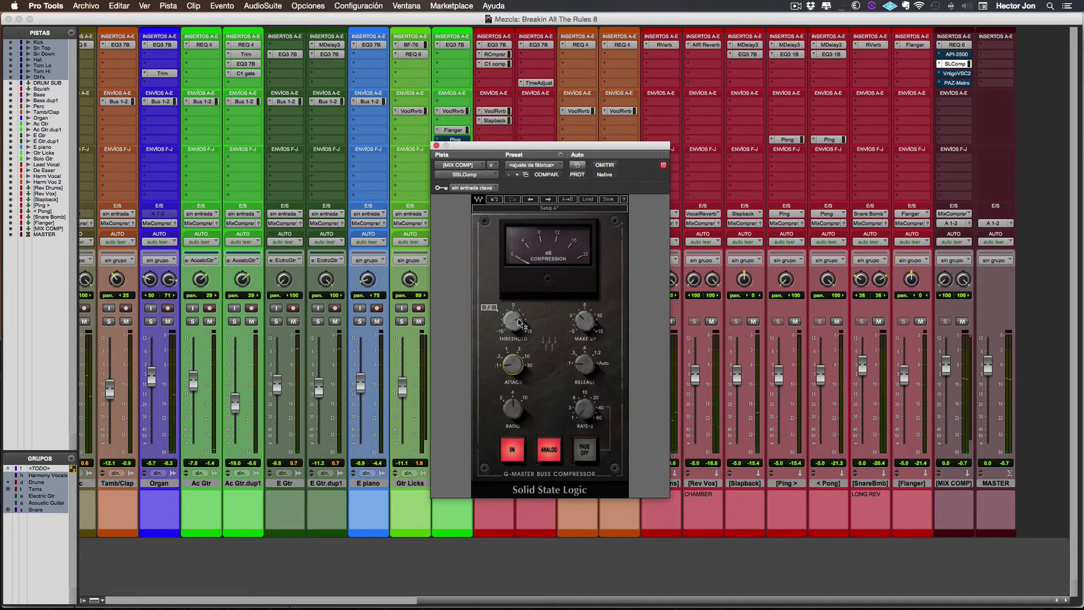
Try slower attack settings on SSLComp during playback and readjust its release and attack times
mouse_move(511, 363)
left_click_drag(511, 363, 510, 354)
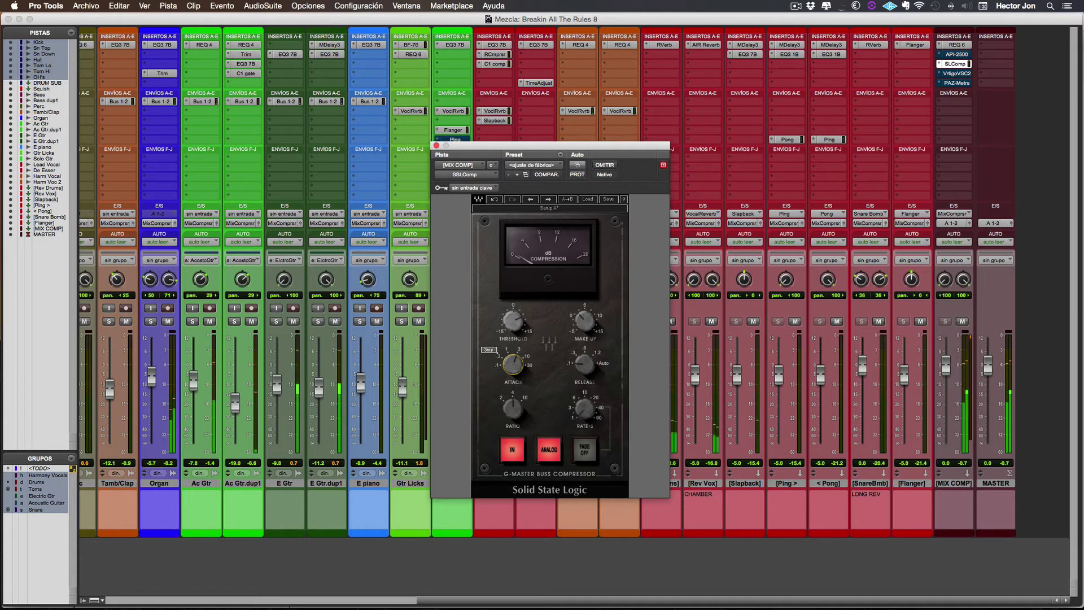
left_click_drag(510, 364, 511, 356)
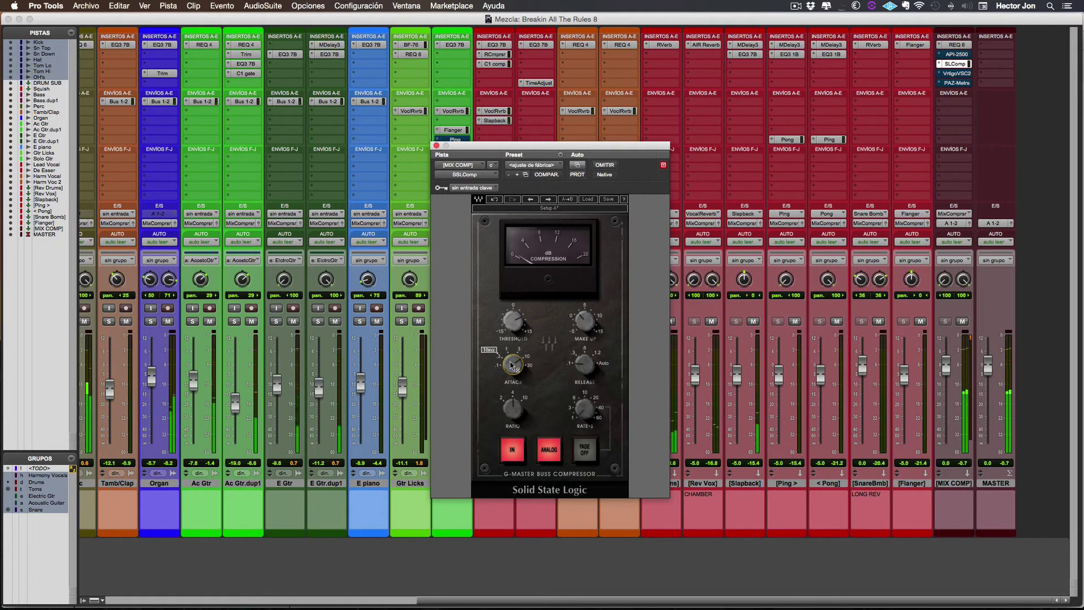
mouse_move(583, 370)
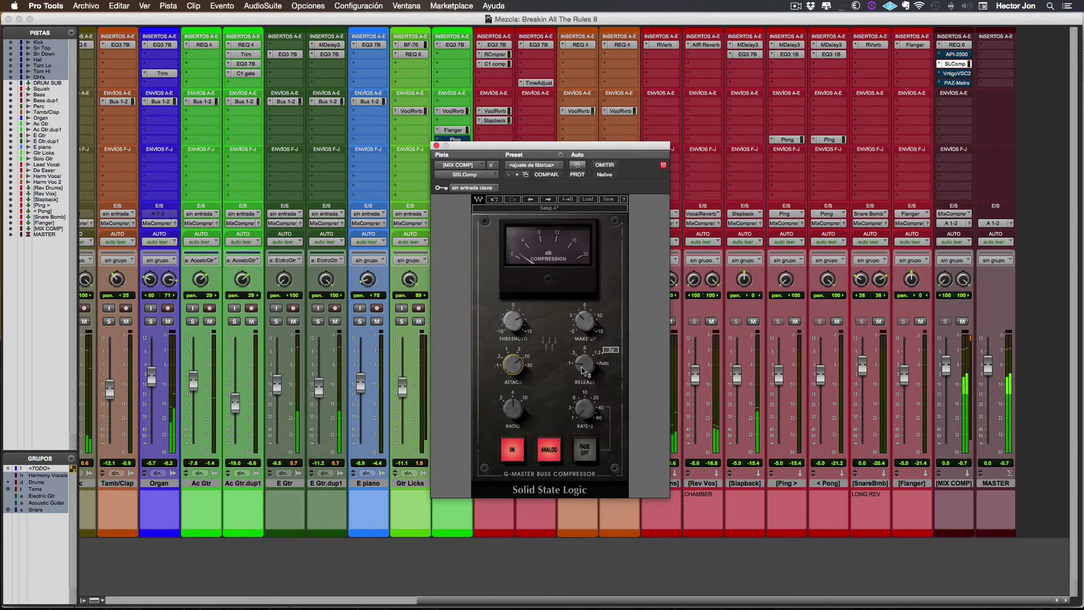
left_click_drag(583, 370, 583, 367)
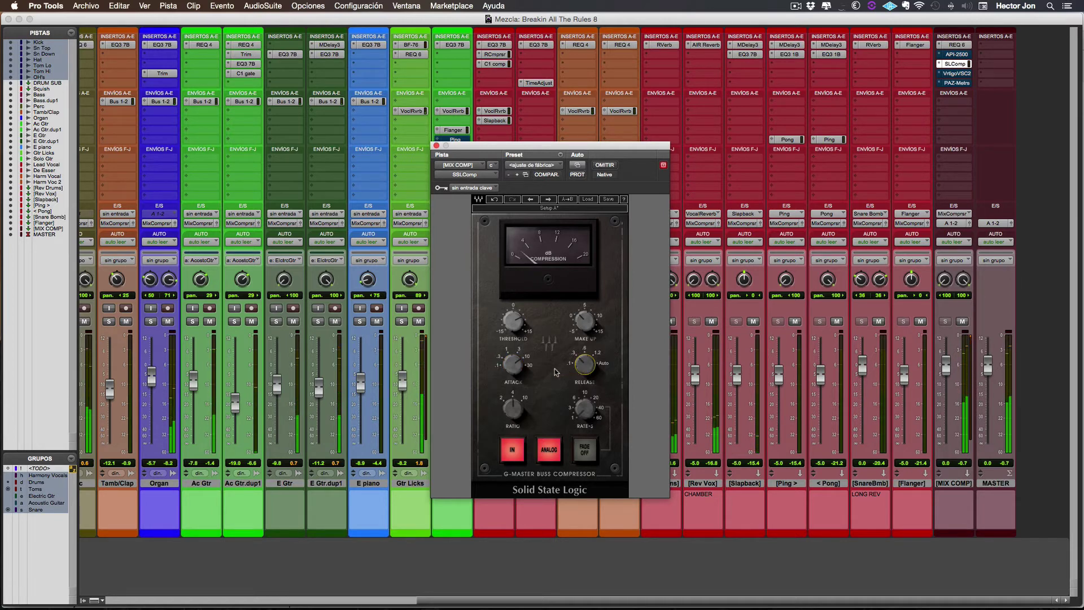
left_click(512, 376)
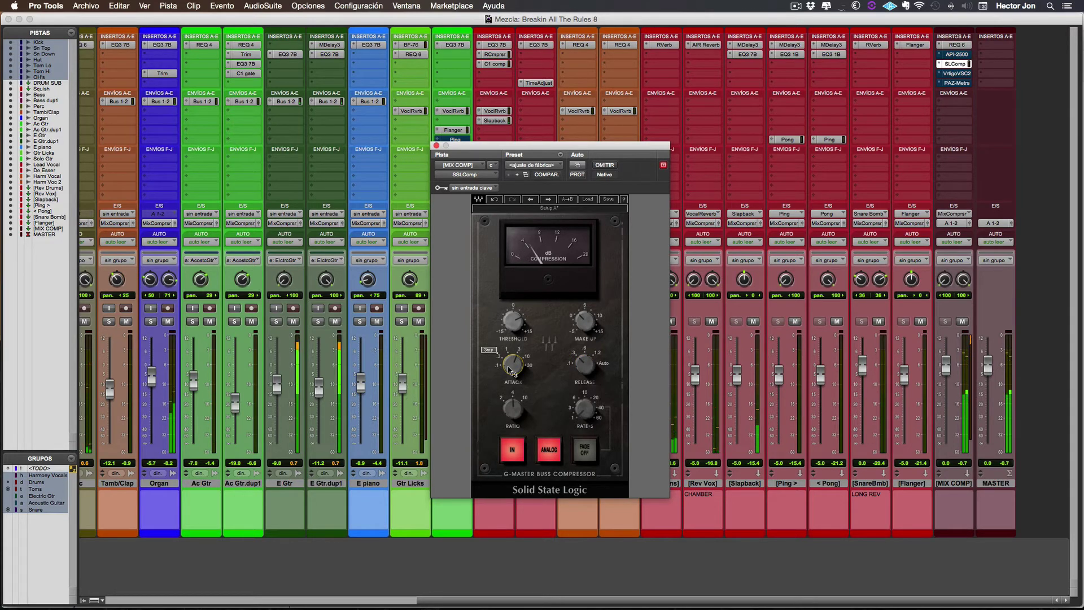
Try different SSLComp release times while listening, stop playback and restart it to hear the compression
left_click(591, 368)
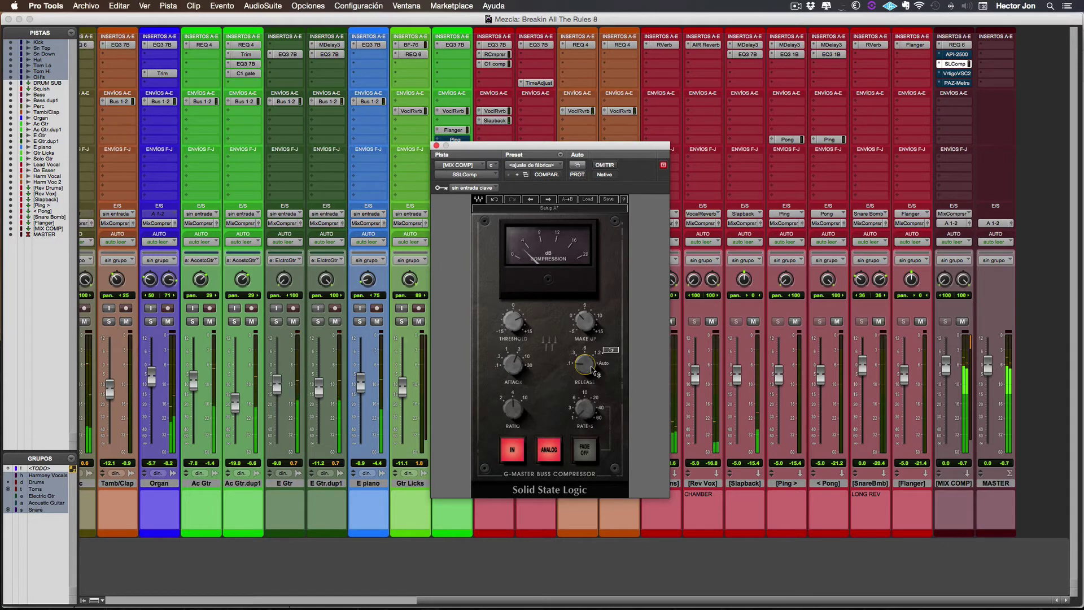
left_click_drag(593, 370, 593, 384)
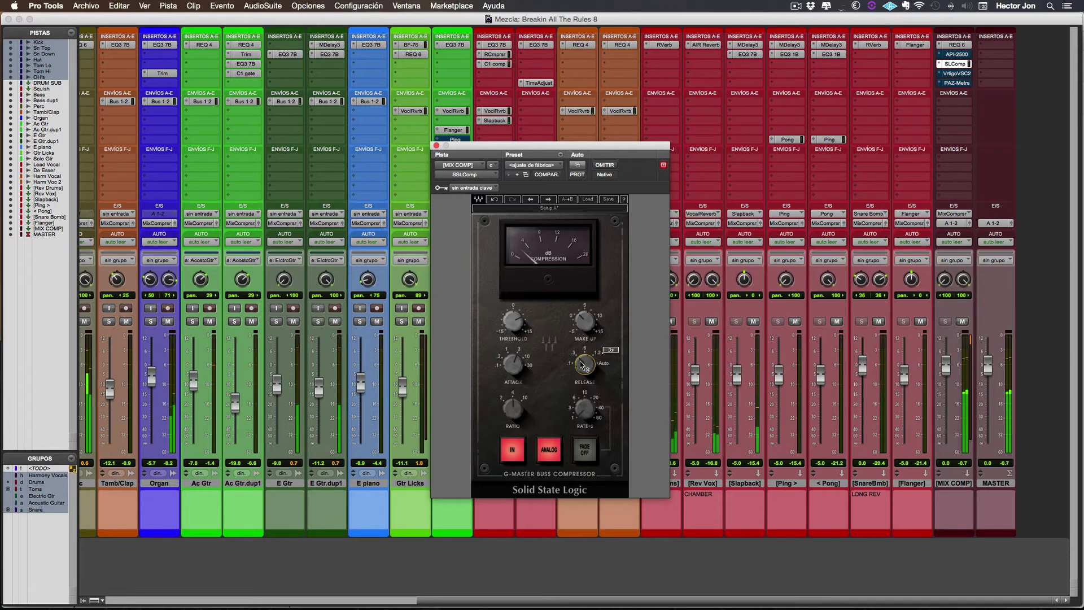
key("space")
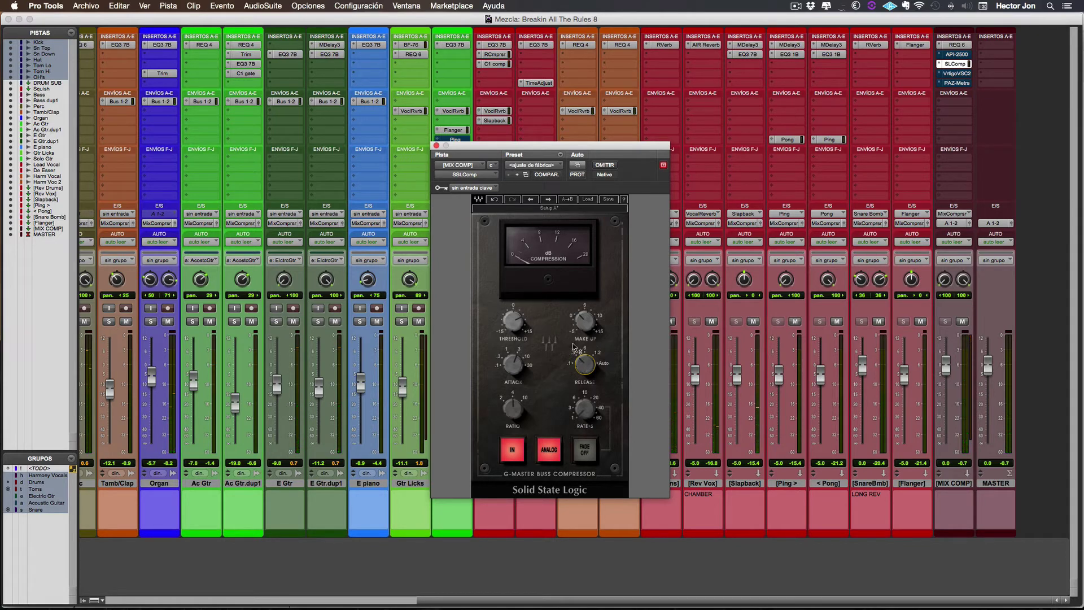
mouse_move(573, 346)
mouse_move(587, 376)
mouse_move(511, 323)
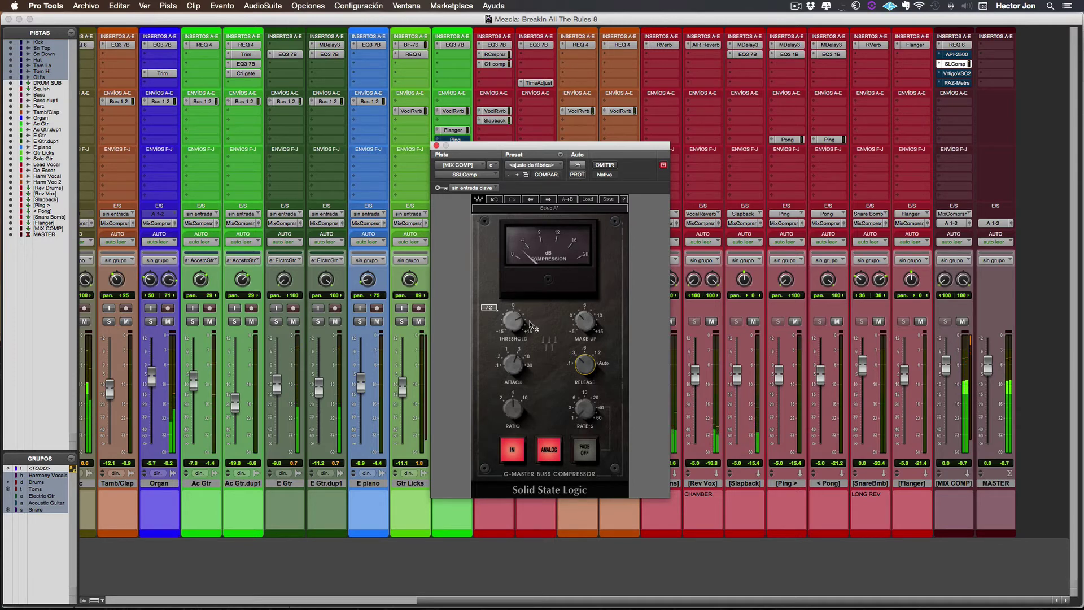
Compare the mix with SSLComp bypassed and active, lower its threshold and readjust its attack
left_click(605, 165)
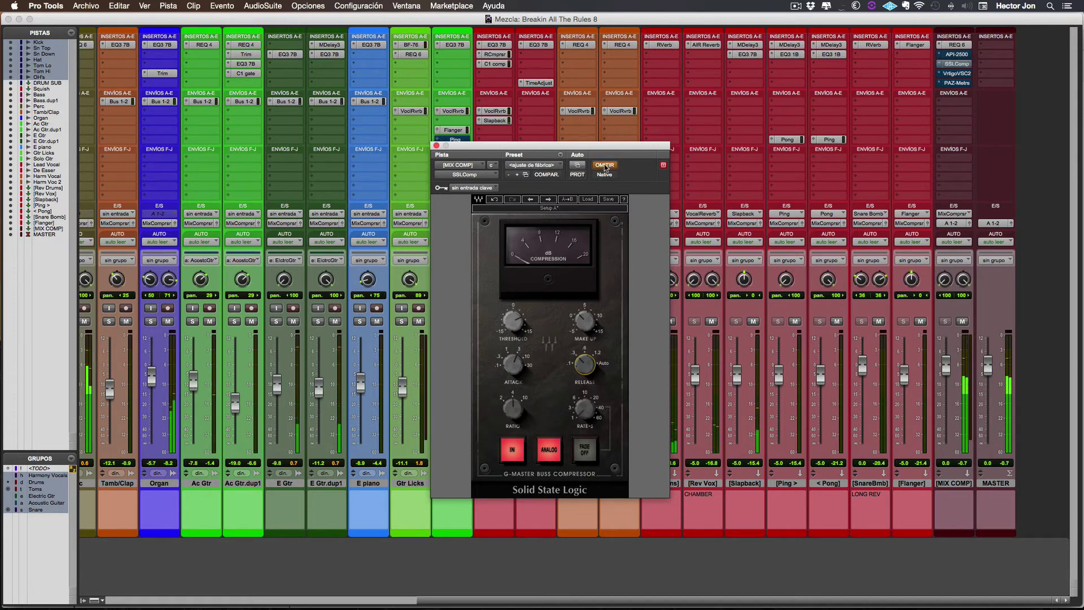
left_click(605, 165)
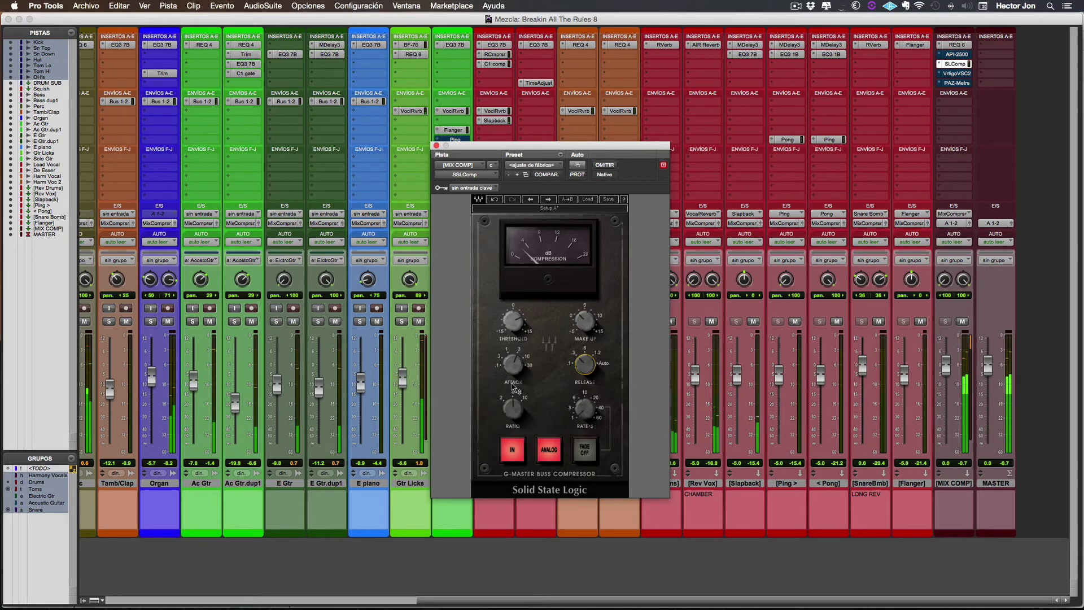
left_click_drag(513, 320, 514, 327)
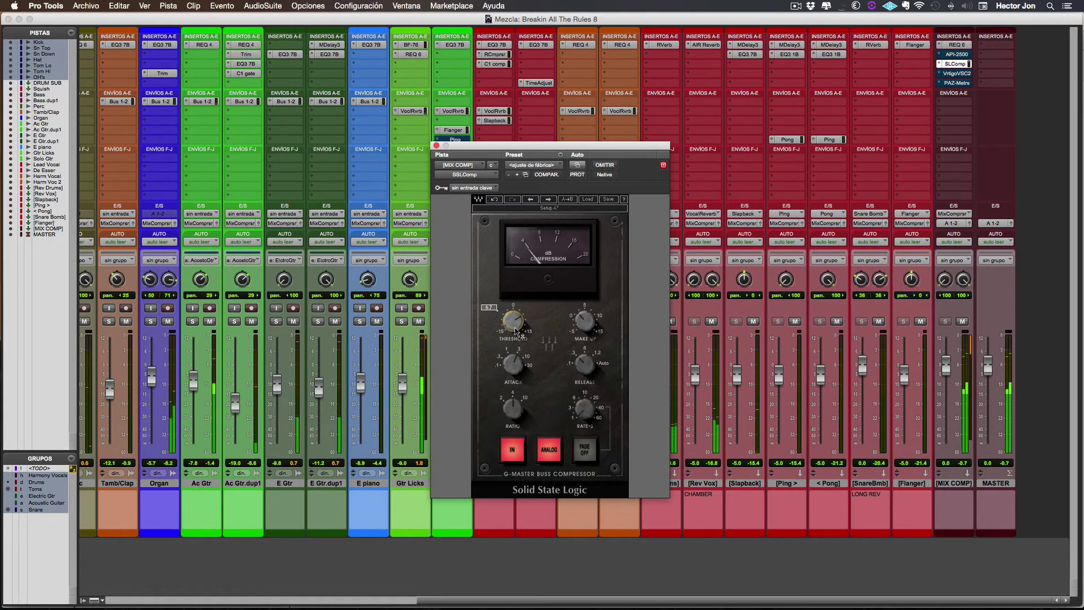
left_click_drag(512, 364, 512, 364)
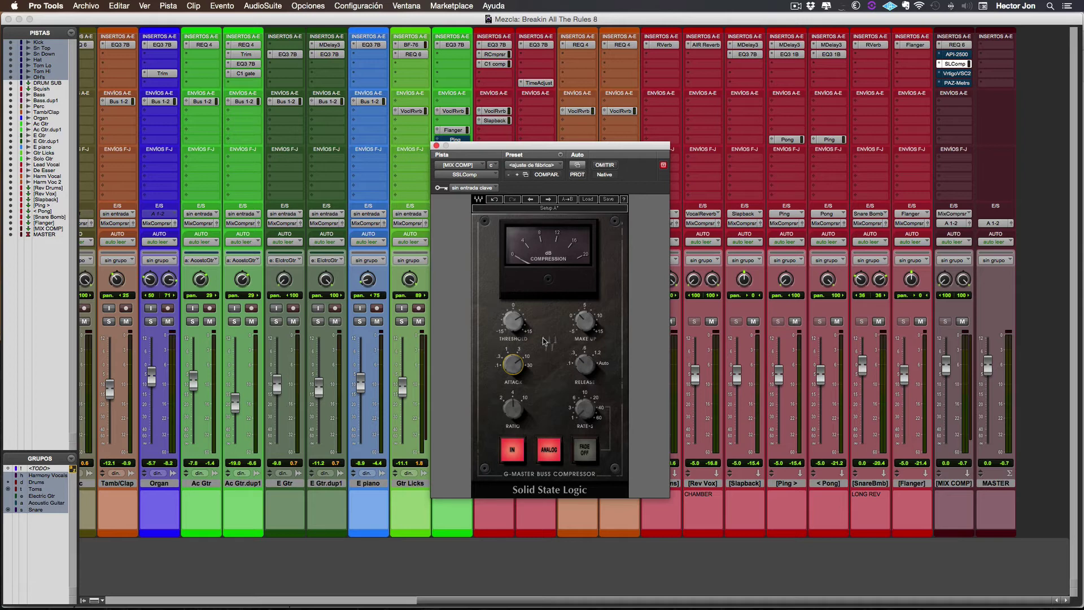
Fine-tune SSLComp's threshold during playback and compare the compressed mix against bypass
mouse_move(513, 324)
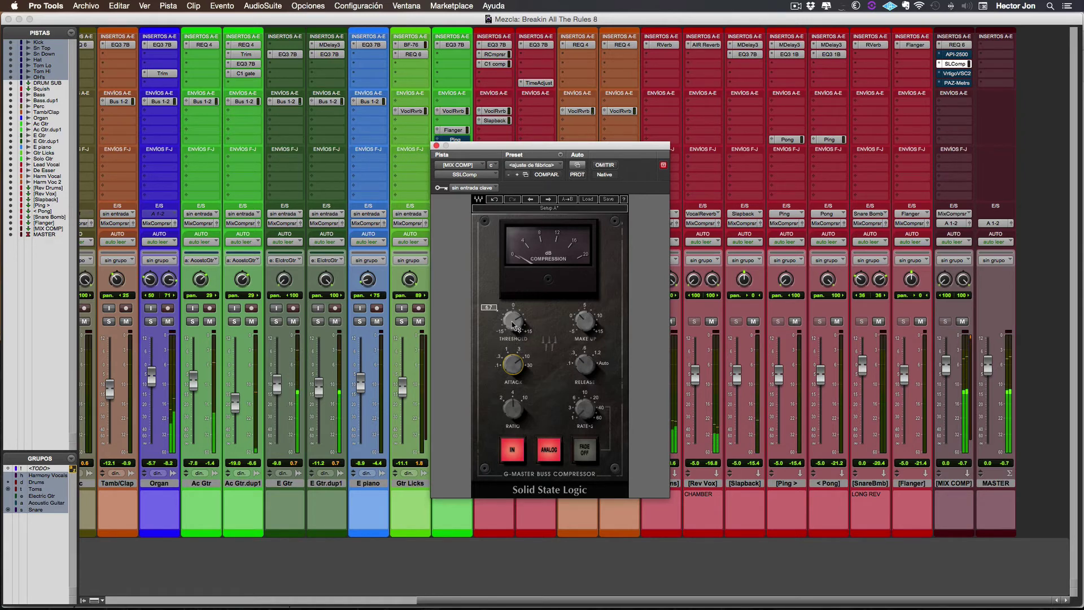
left_click_drag(514, 325, 513, 326)
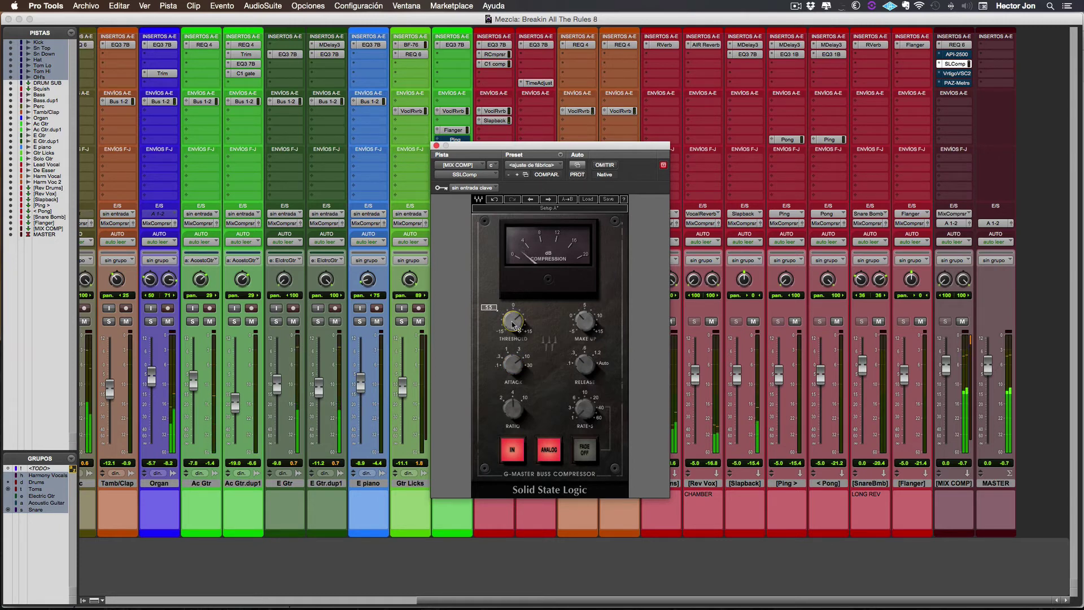
left_click(612, 166)
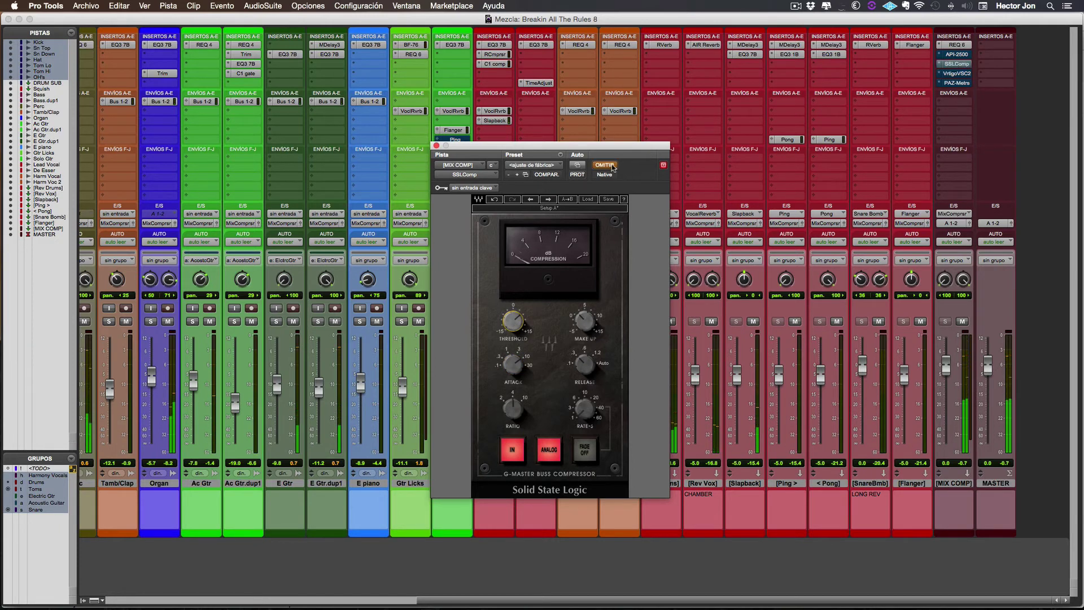
left_click(612, 166)
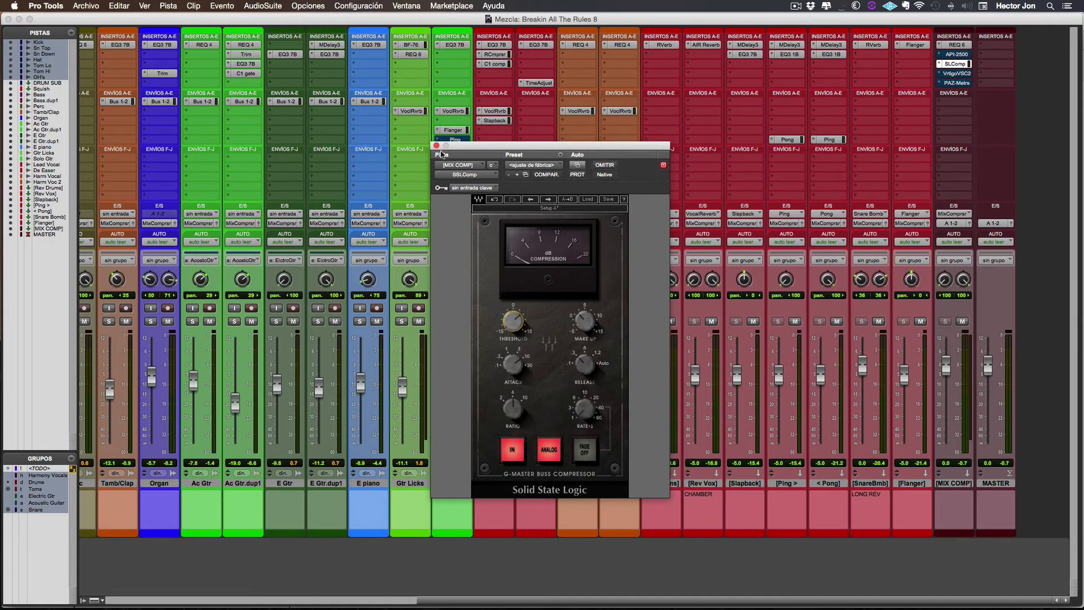
Close SSLComp, bypass it on MIX COMP and open the UAD Vertigo VSC-2 compressor in its place
left_click(436, 146)
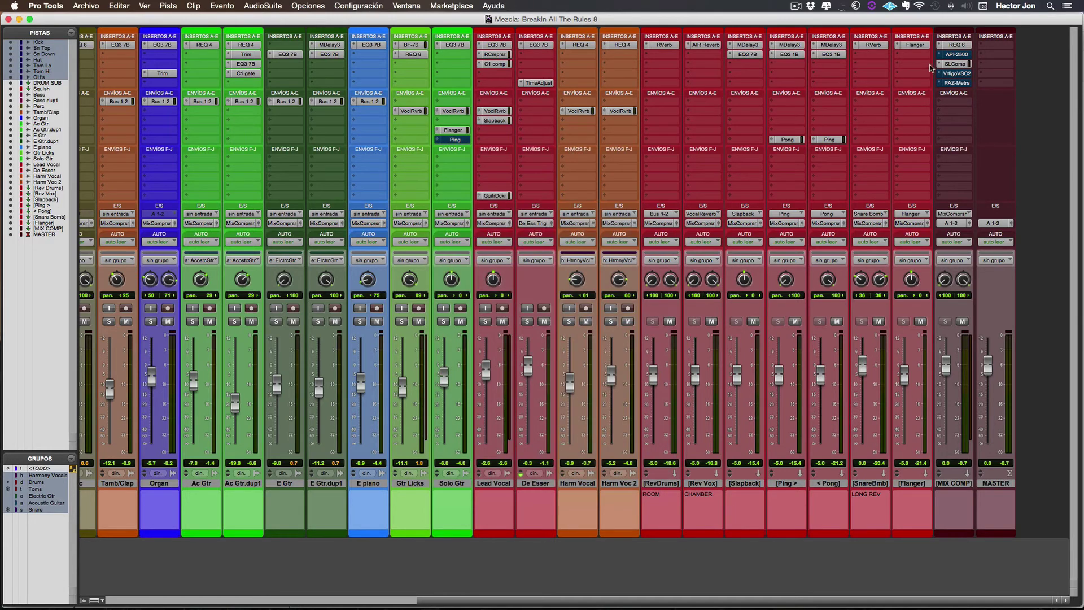
left_click(956, 74)
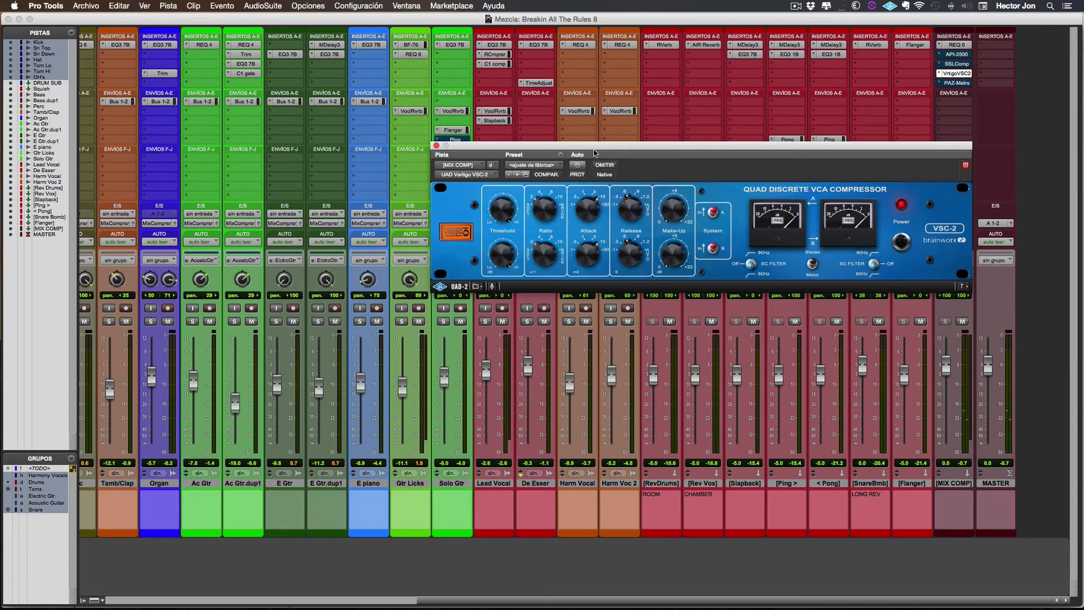
left_click_drag(594, 153, 501, 203)
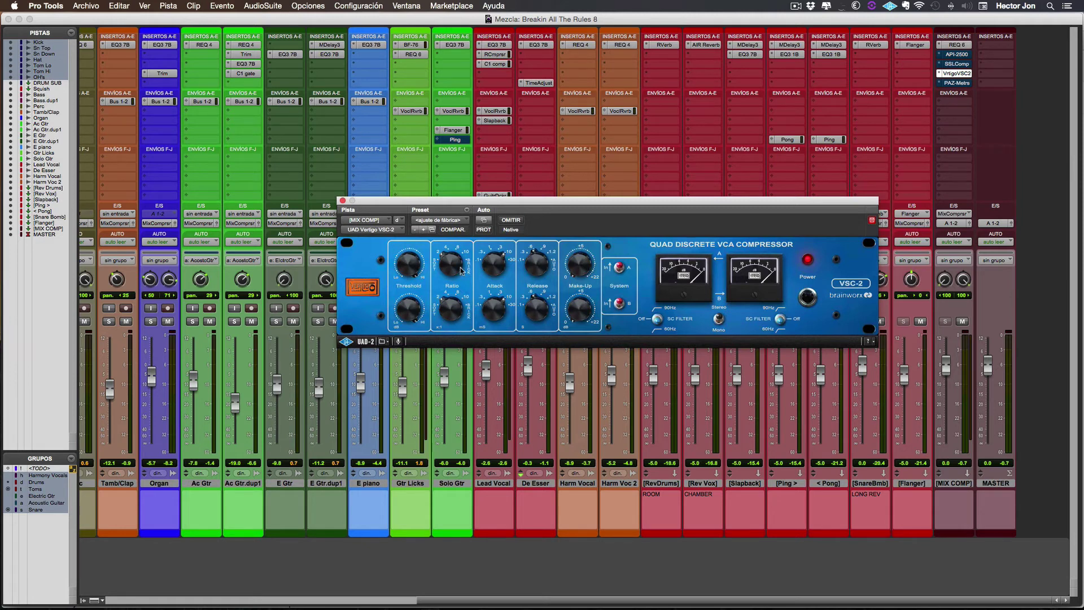
Adjust the Vertigo VSC-2's attack and ratio and play the mix through the compressor
left_click_drag(499, 272, 496, 329)
left_click_drag(491, 269, 495, 271)
left_click(494, 270)
mouse_move(447, 270)
left_mouse_down()
mouse_move(451, 238)
mouse_move(459, 267)
left_mouse_up()
key("space")
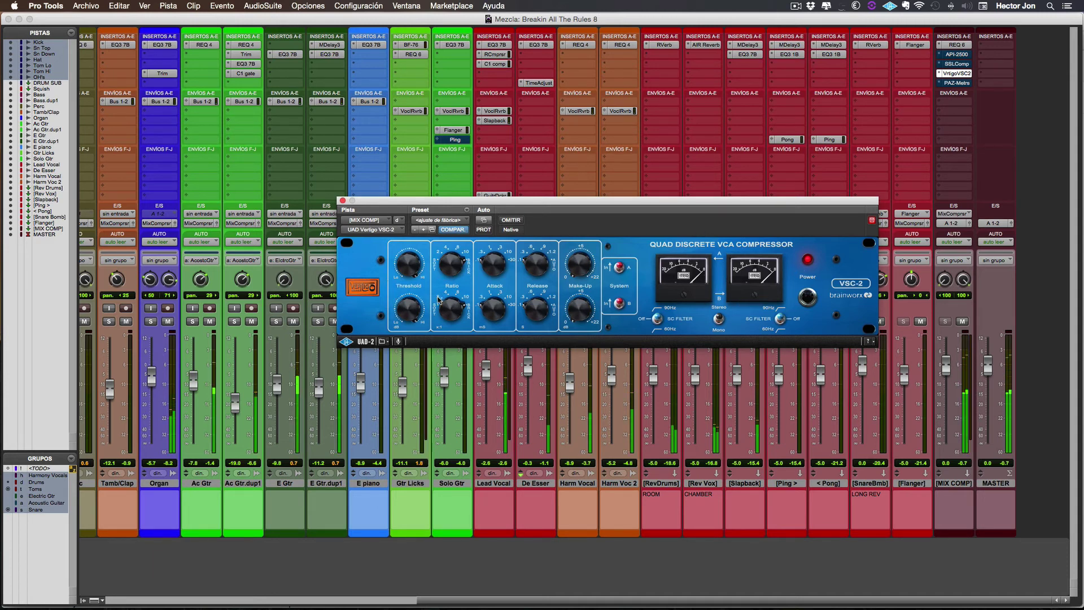
mouse_move(407, 278)
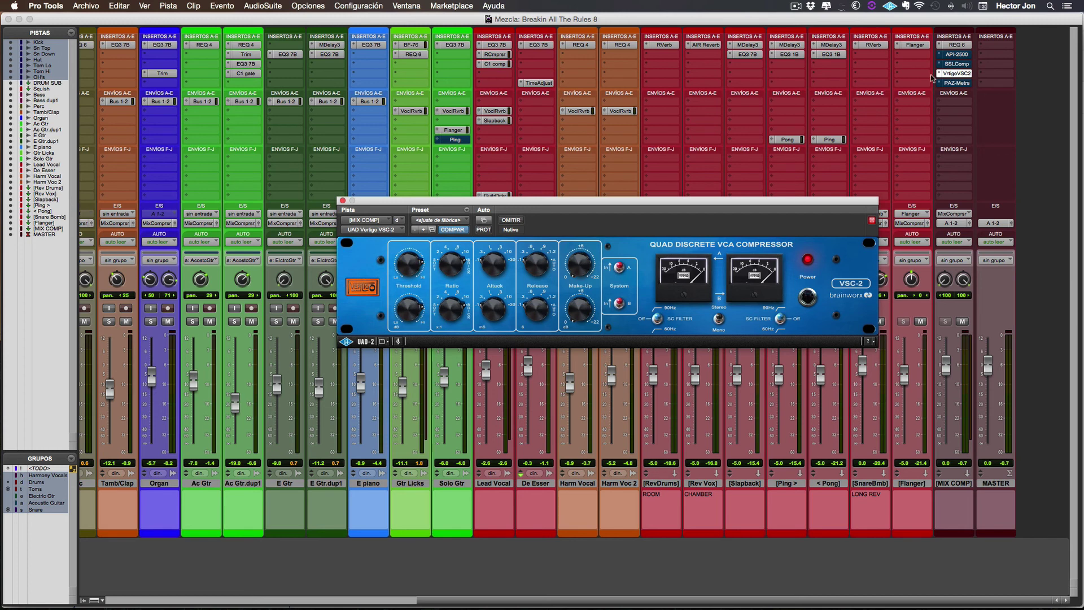
Reopen SSLComp on the MIX COMP track to check it and close its window
left_click(956, 64)
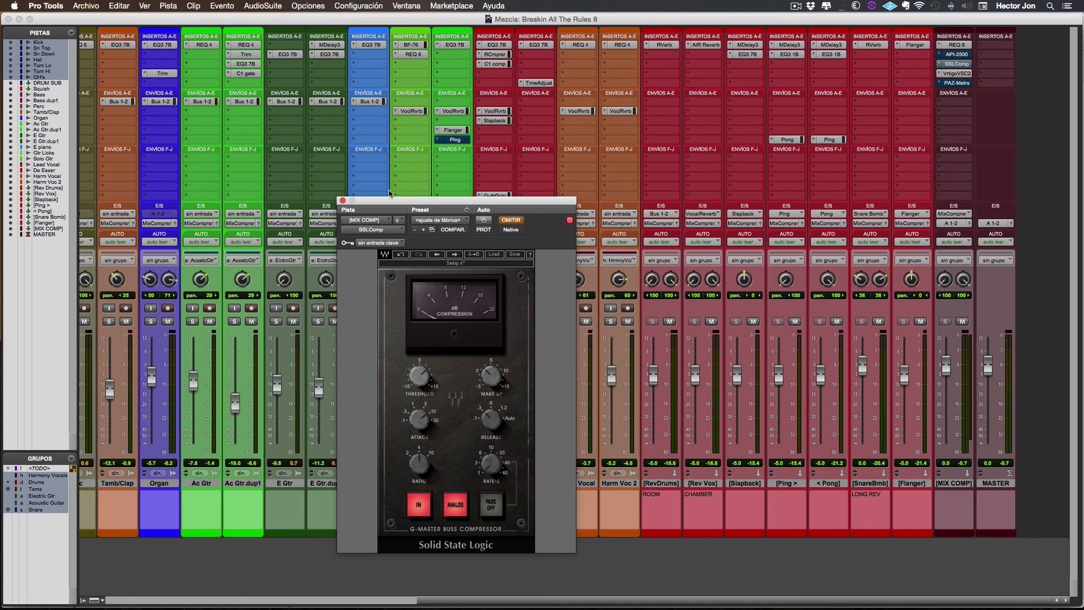
left_click(342, 200)
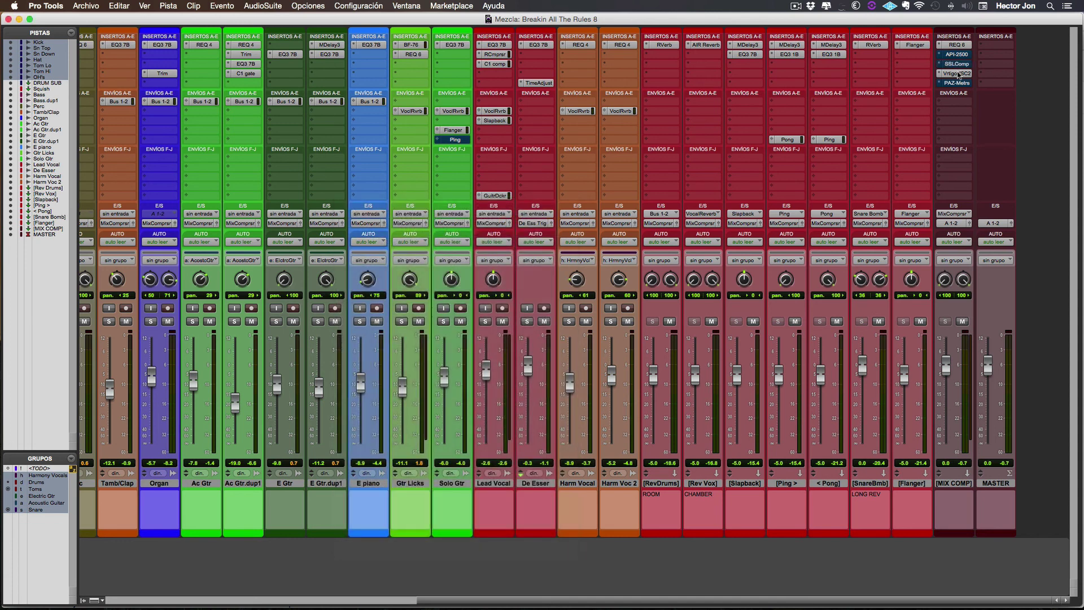